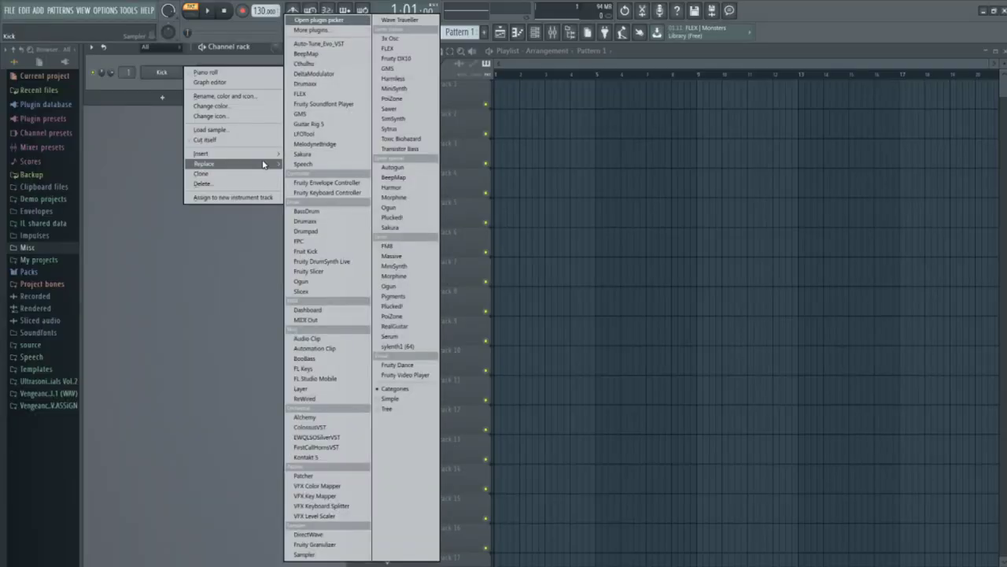
Step: Replace the Kick channel with Serum and check its notes in the piano roll
left_click(390, 336)
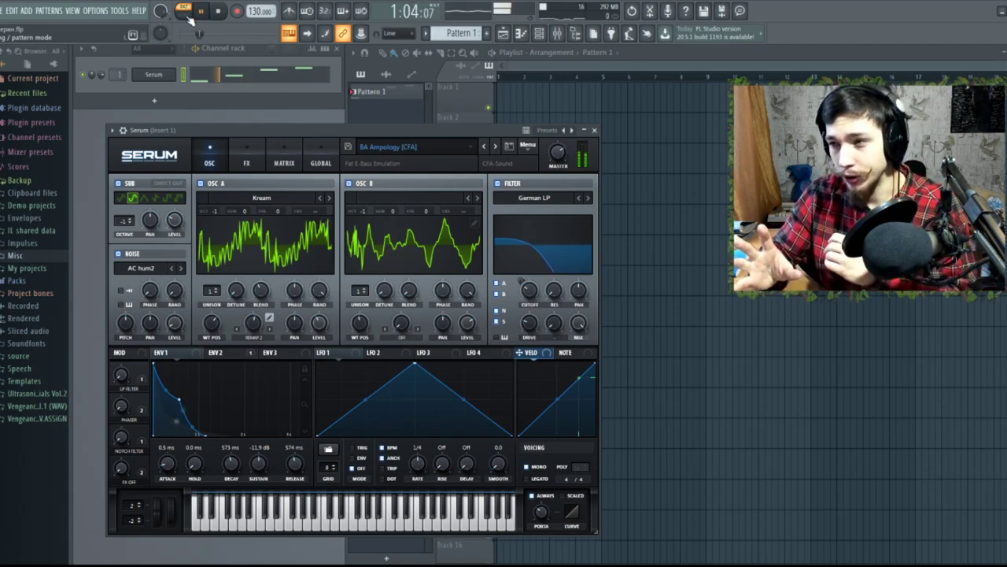
key("F7")
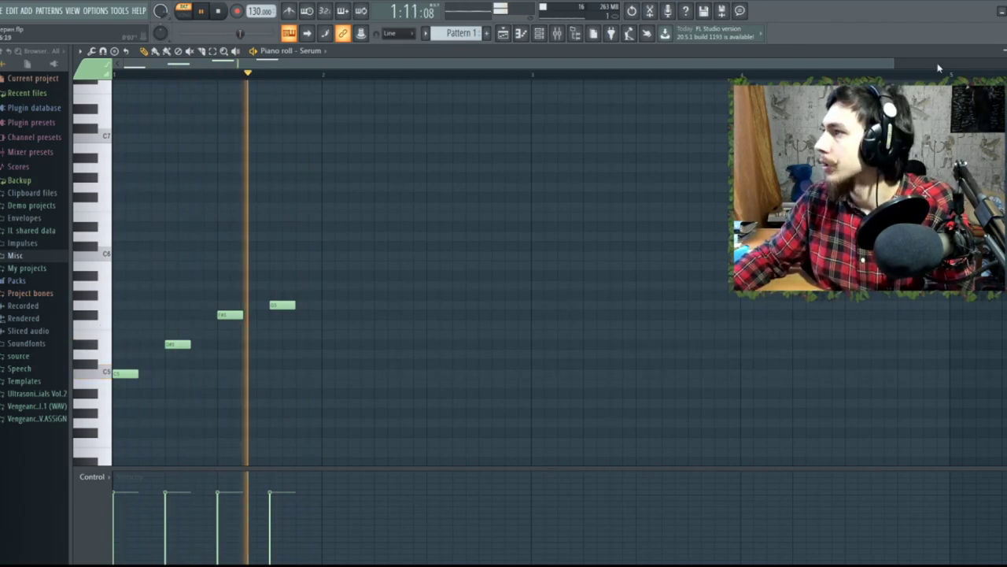
left_click(1000, 50)
key("F7")
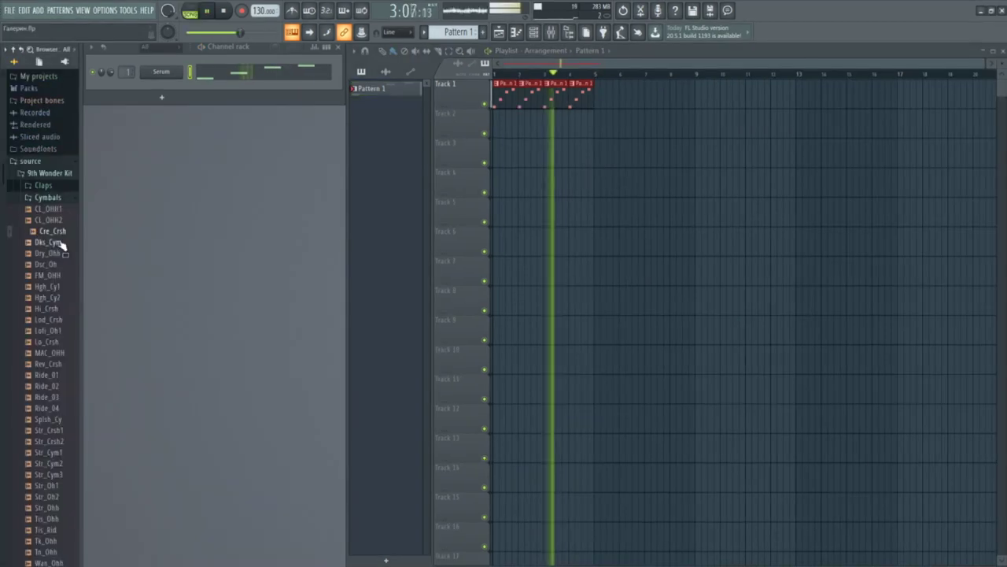
Step: Audition the Sml_Clp1, Sml_Clp2 and Sml_Clp3 samples from the 9th Wonder Kit Claps folder while the pattern plays
left_click_drag(52, 231, 163, 85)
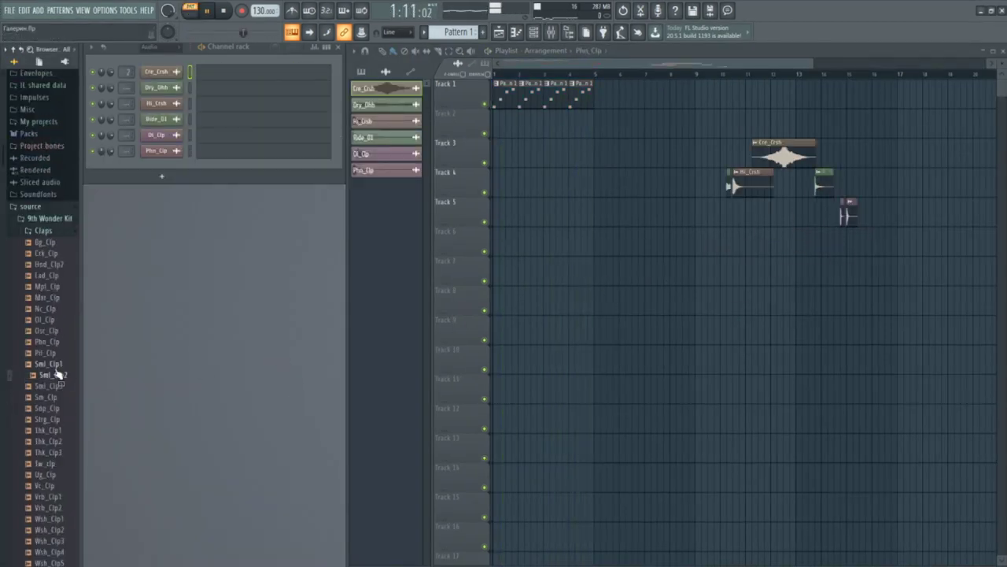
left_click(56, 366)
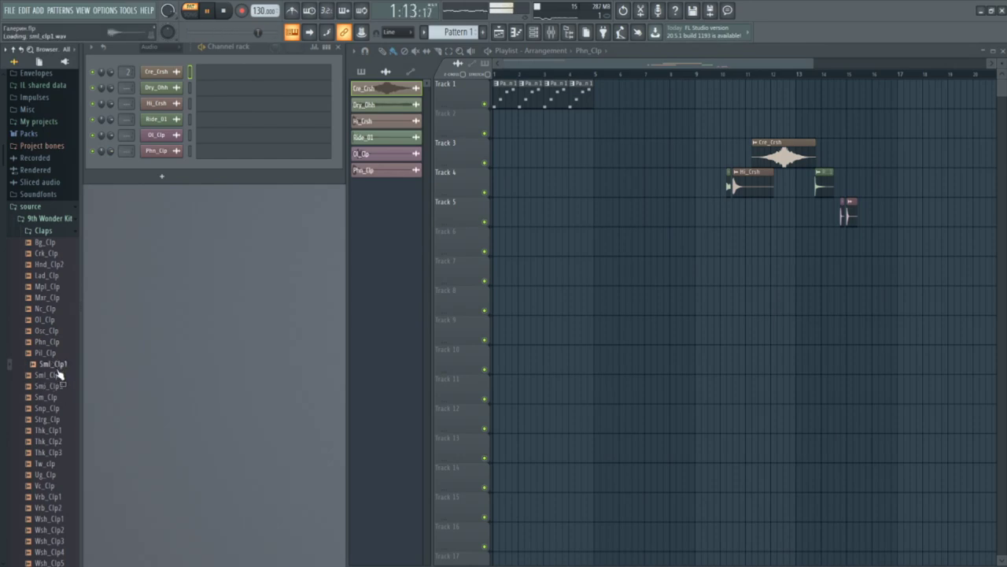
left_click(59, 375)
left_click(58, 385)
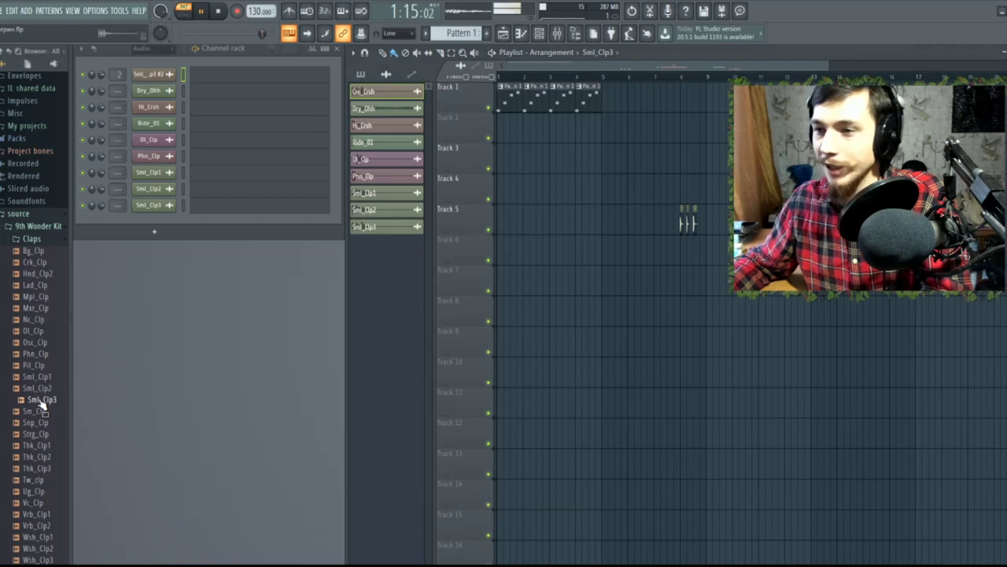
left_click(44, 411)
left_click(49, 393)
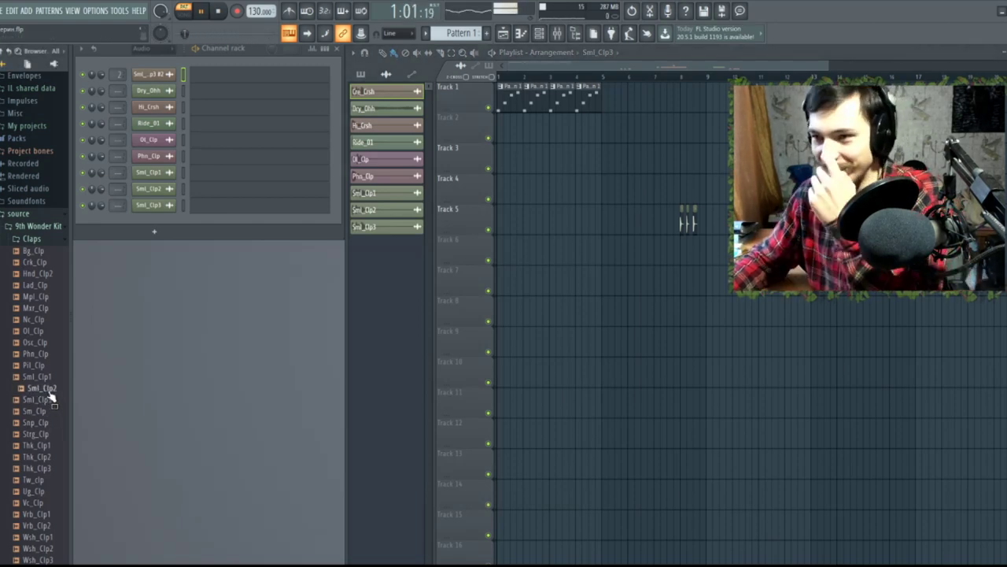
left_click(45, 380)
left_click(45, 388)
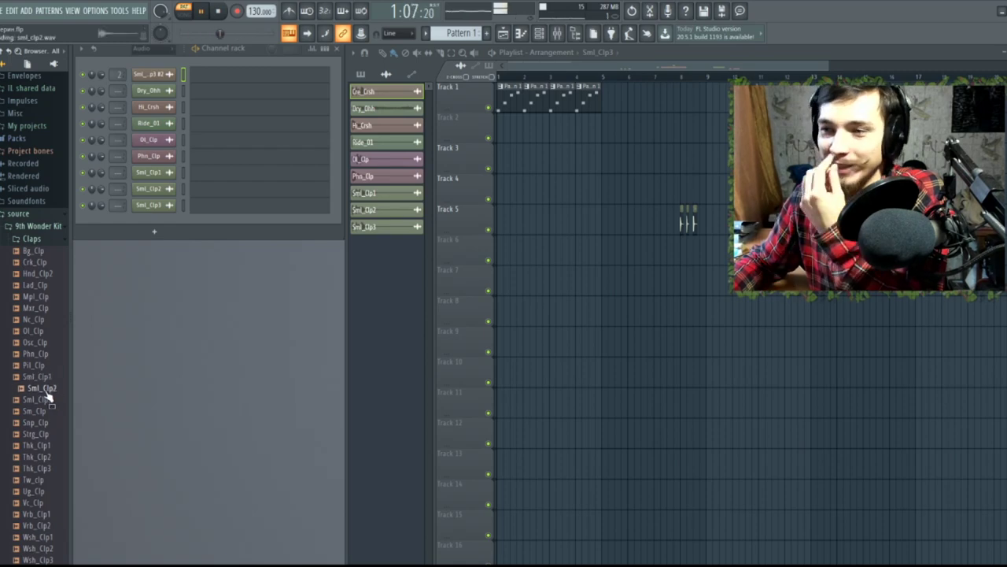
left_click(51, 399)
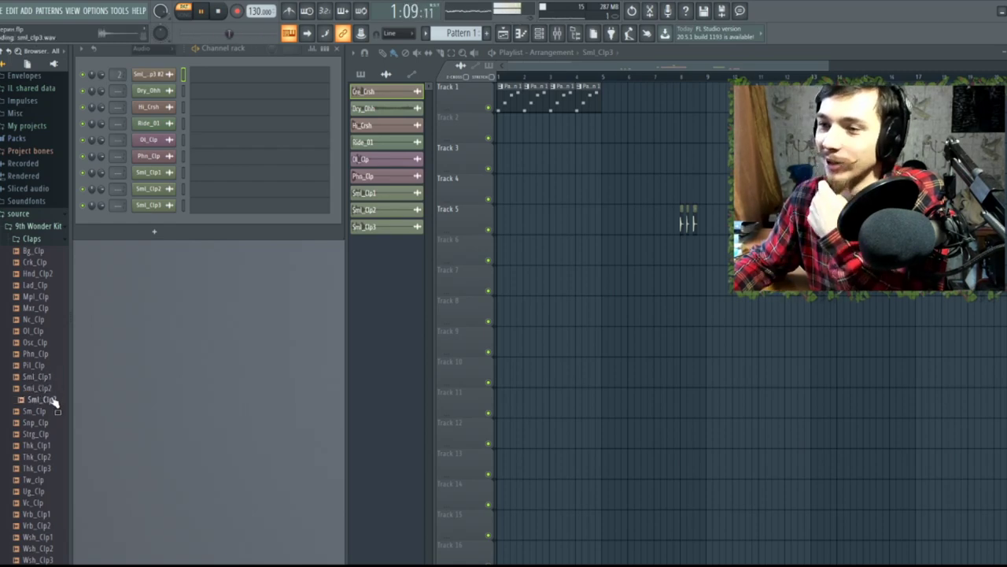
left_click(49, 389)
left_click(50, 378)
left_click(49, 388)
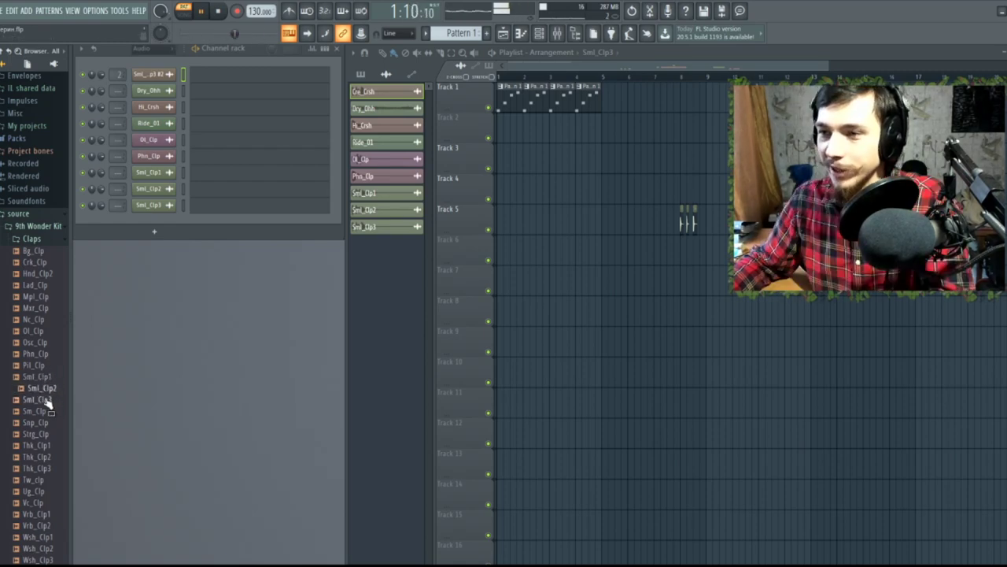
left_click(48, 400)
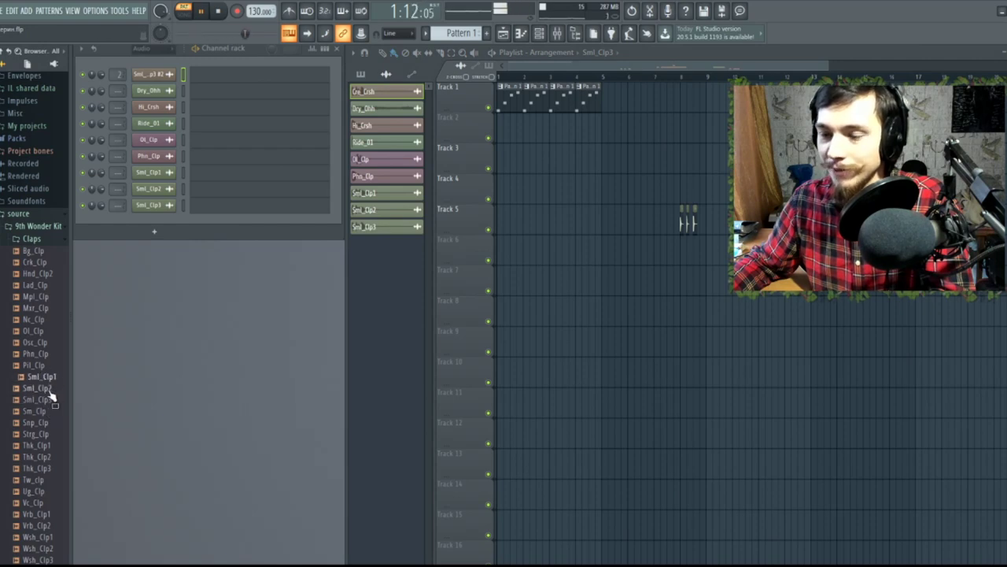
left_click(50, 389)
left_click(51, 400)
left_click(51, 377)
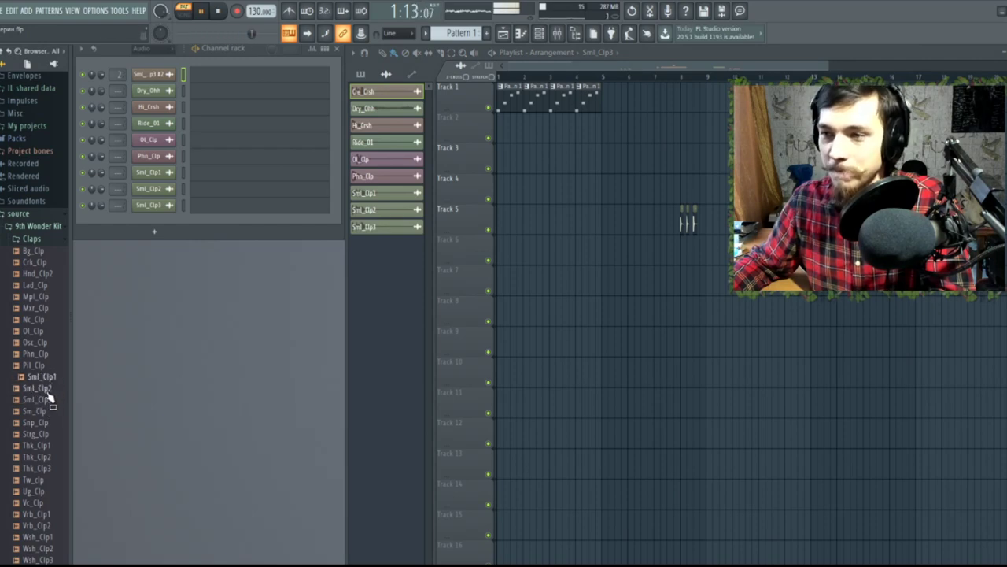
left_click(48, 389)
left_click(48, 400)
left_click(49, 389)
left_click(50, 378)
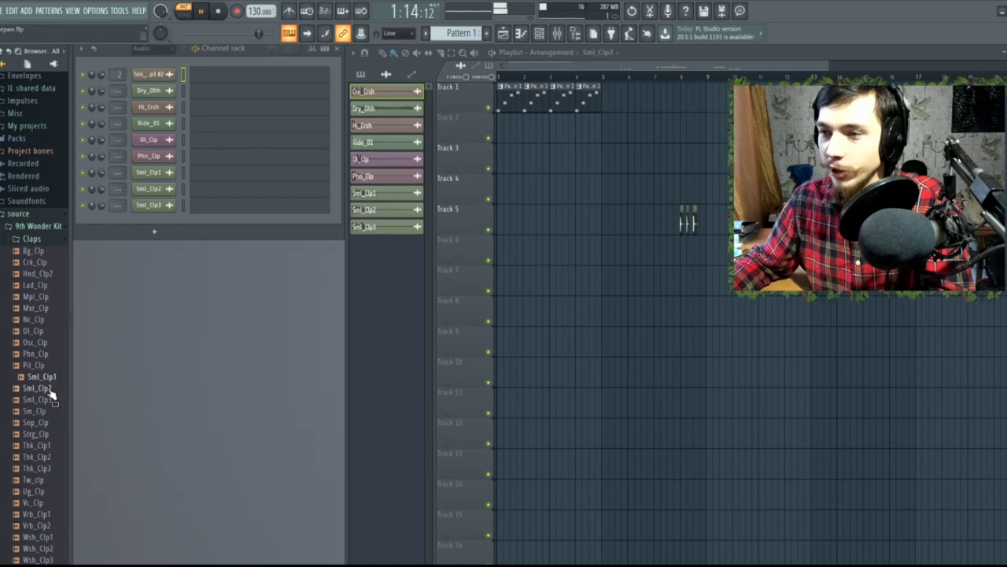
left_click(49, 389)
left_click(50, 399)
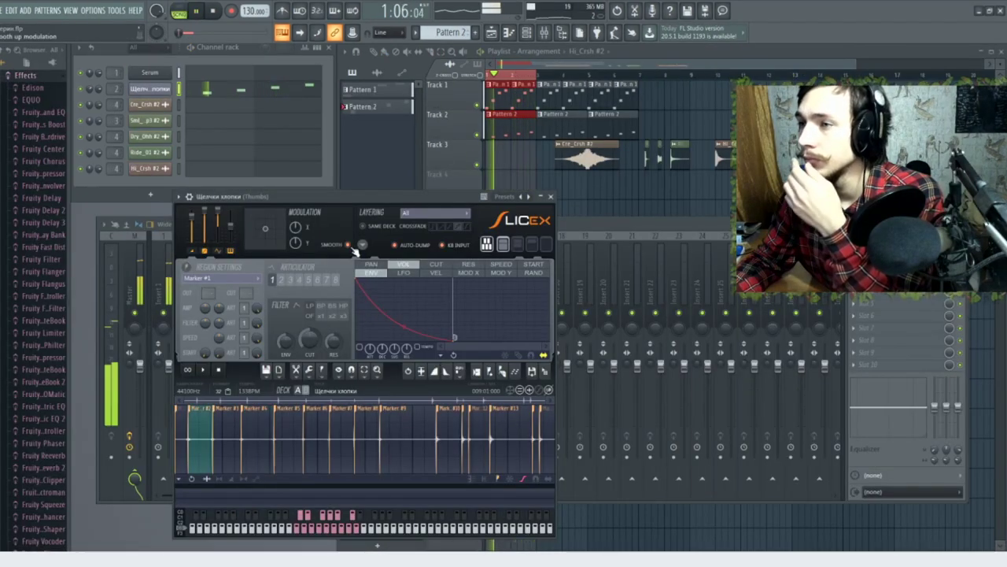
Step: Move the Slicex window higher above the mixer and pause playback
left_click_drag(401, 201, 428, 181)
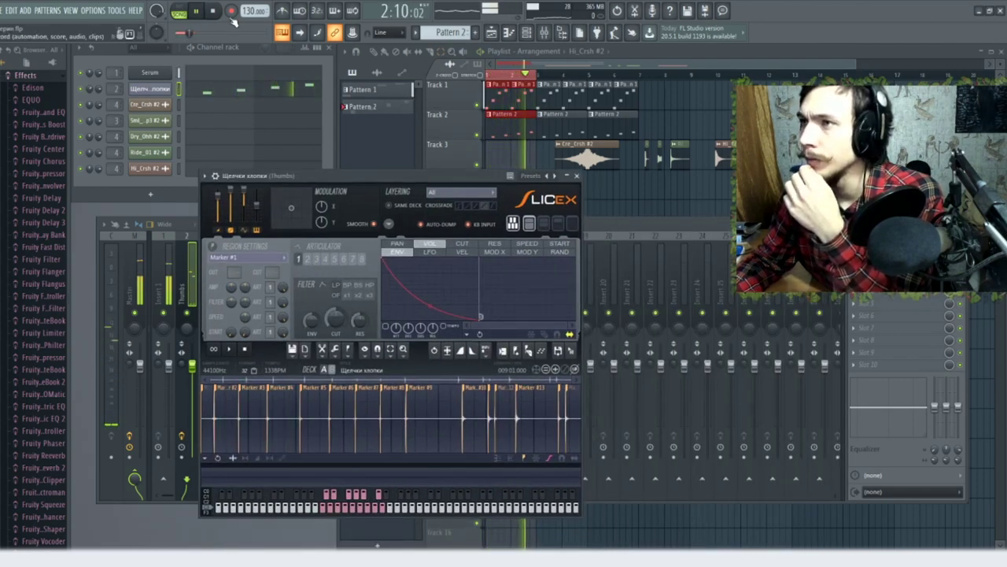
left_click(197, 12)
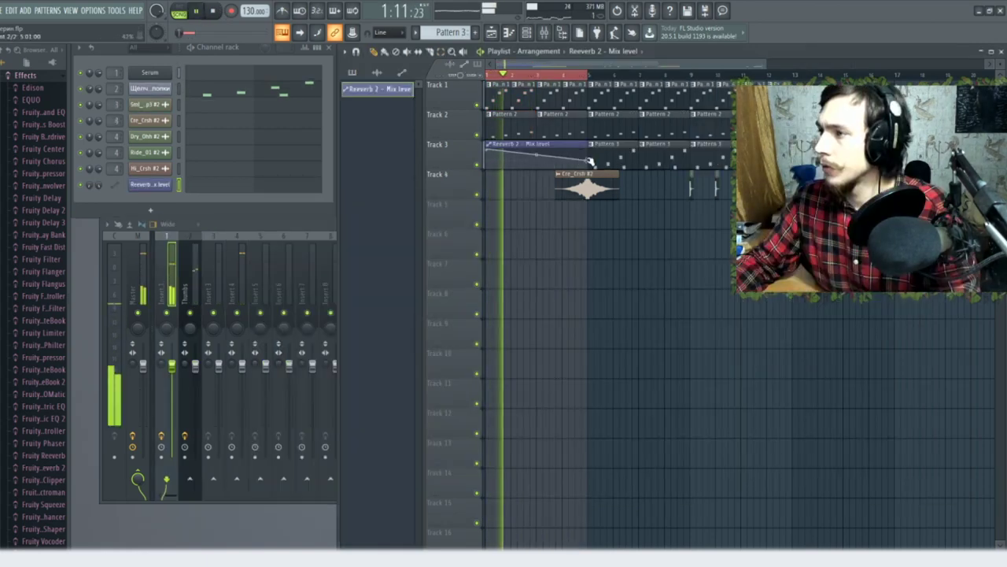
Step: Clear the playlist's time selection, hide the mixer and stop playback
key("ctrl+d")
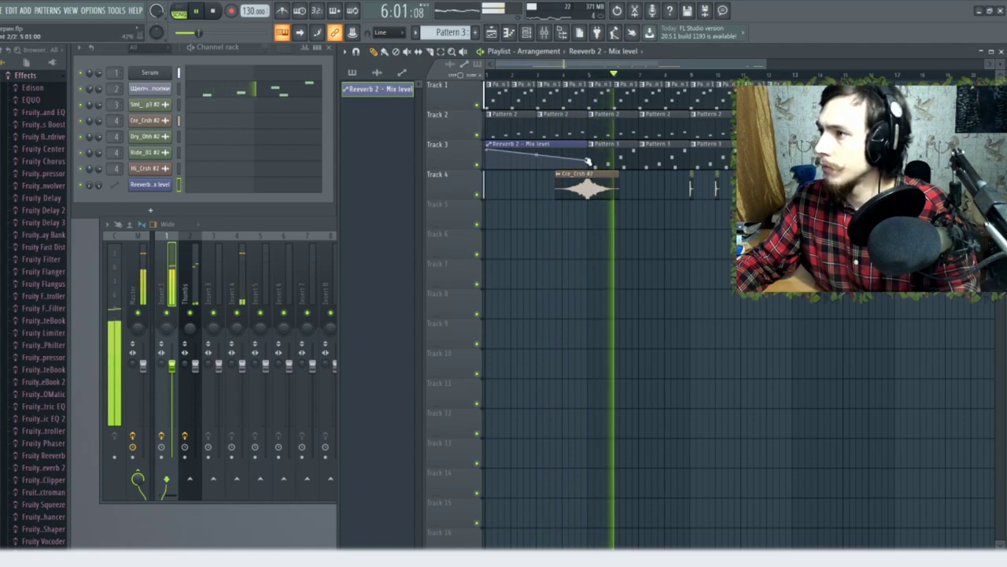
left_click(322, 224)
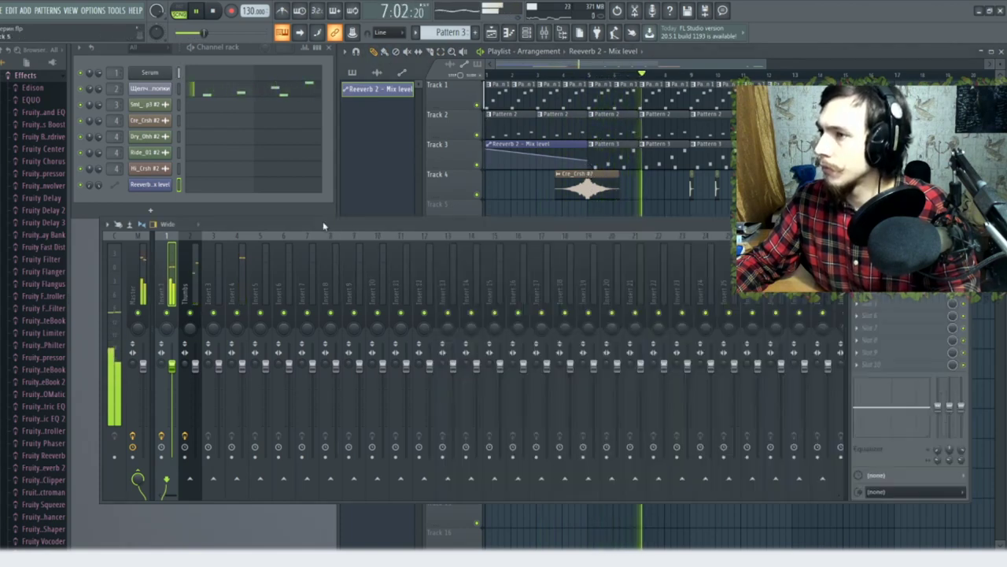
key("F9")
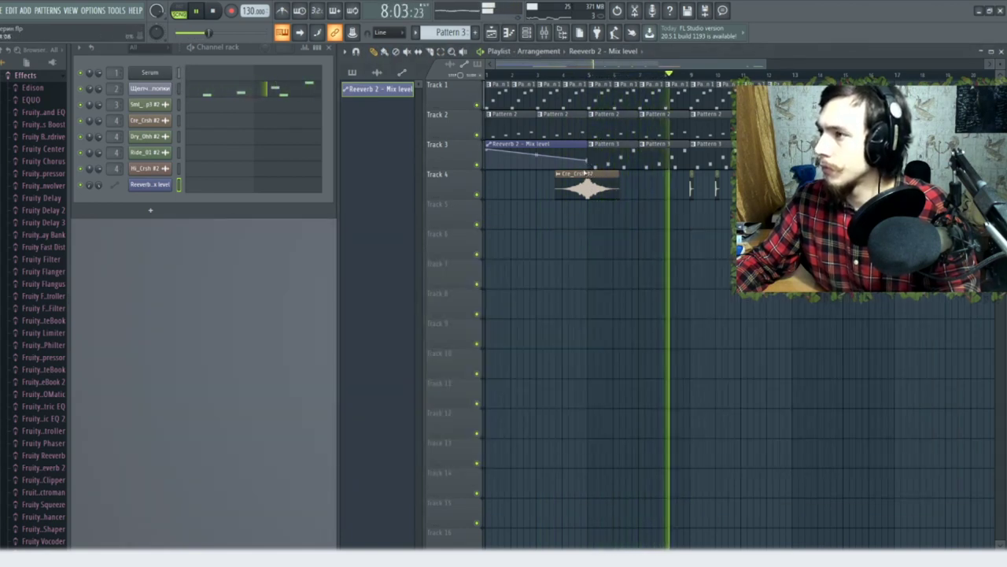
key("space")
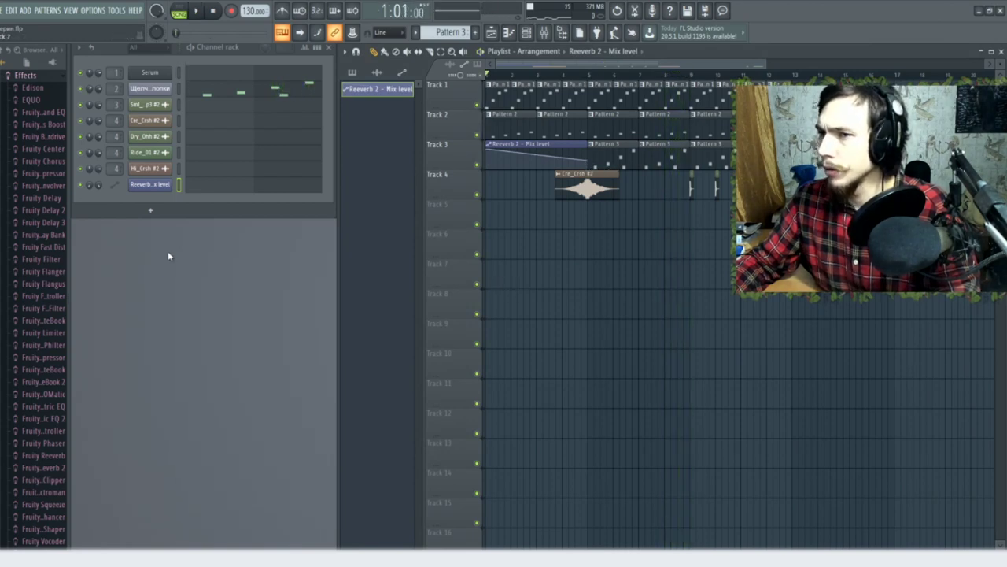
Step: Collapse the browser's Effects folder and toggle the effect window in Insert 5's second mixer slot
left_click(26, 76)
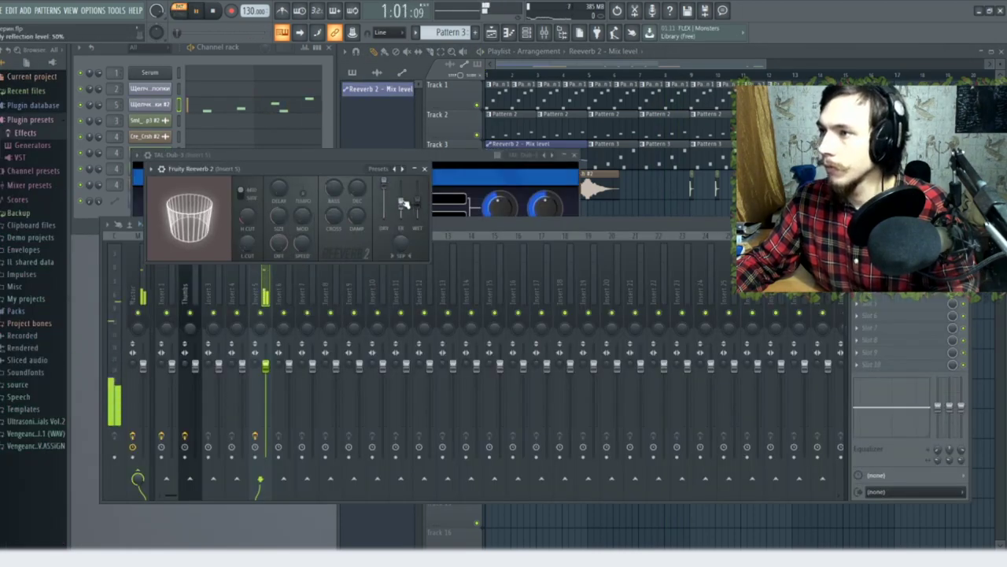
left_click(905, 254)
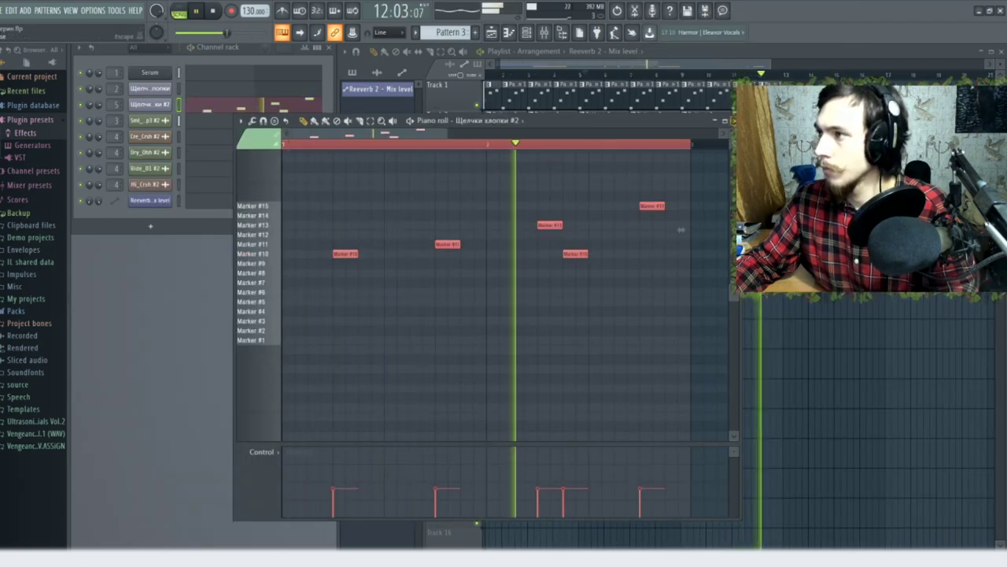
Step: Close the piano roll of the second Slicex clap channel and stop the song playback
left_click(734, 120)
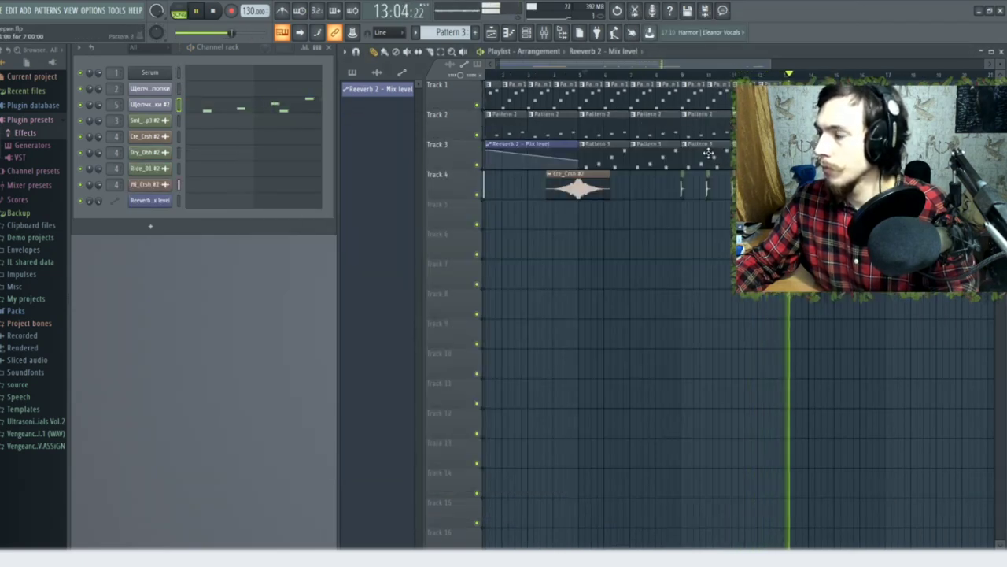
key("space")
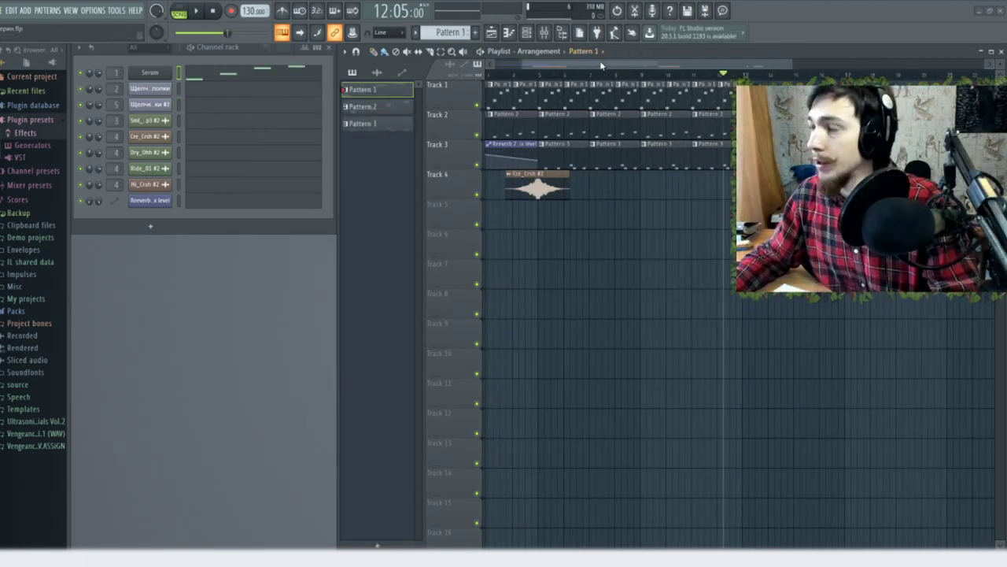
left_click_drag(602, 65, 550, 69)
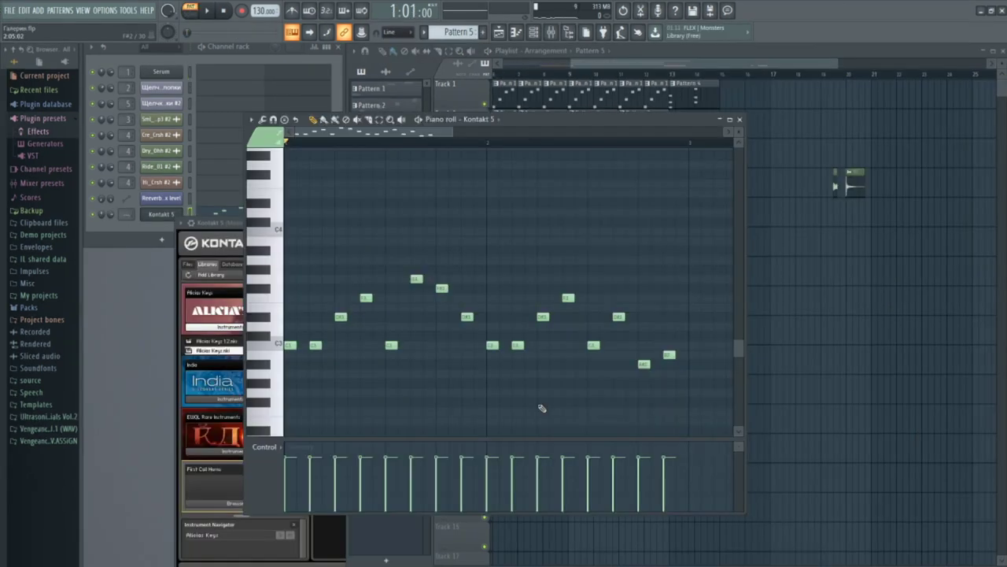
Step: Listen to the Kontakt 5 melody of Pattern 5 in the piano roll
key("space")
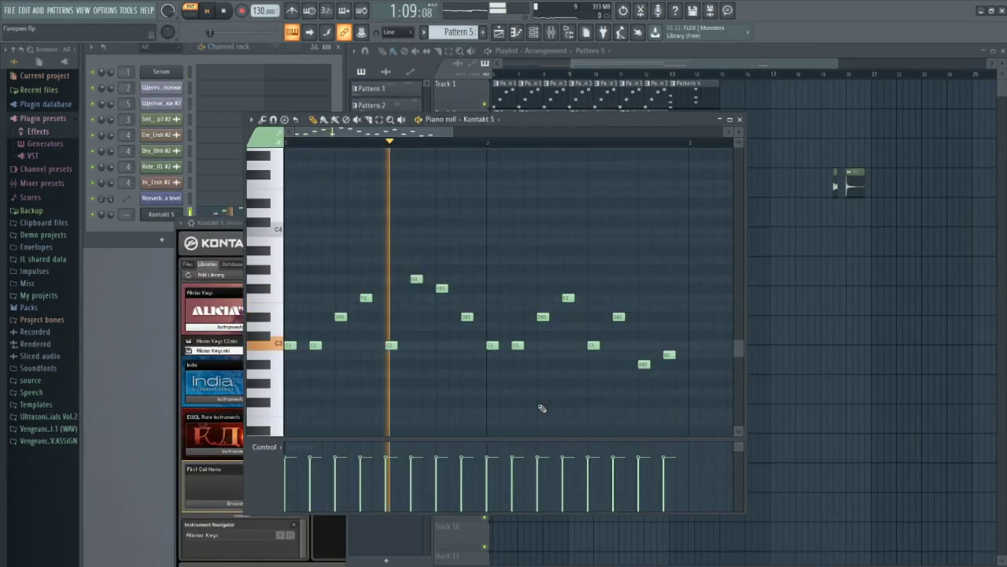
key("space")
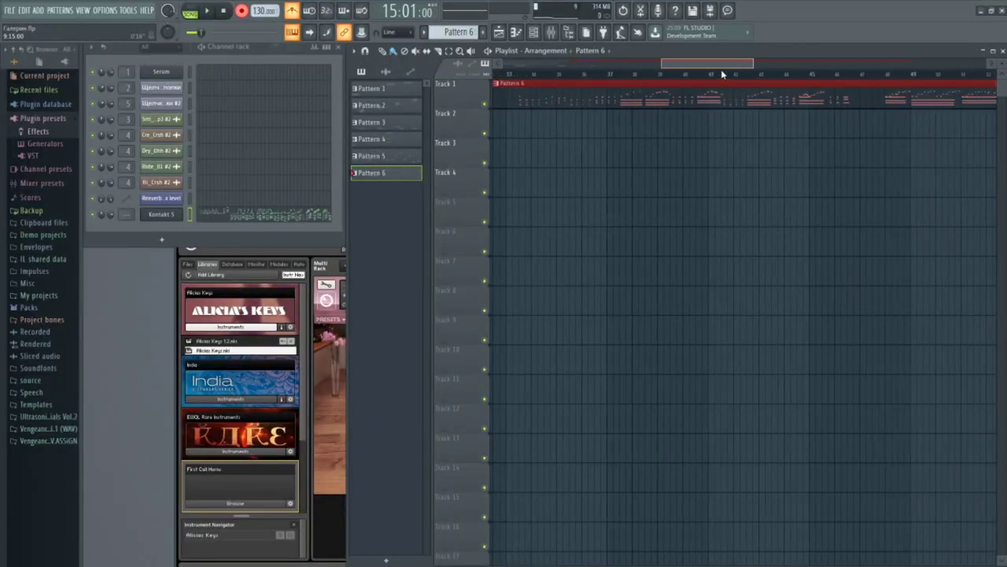
Step: Open the Kontakt 5 part of Pattern 6 in the piano roll and stop playback
left_click_drag(721, 69, 587, 65)
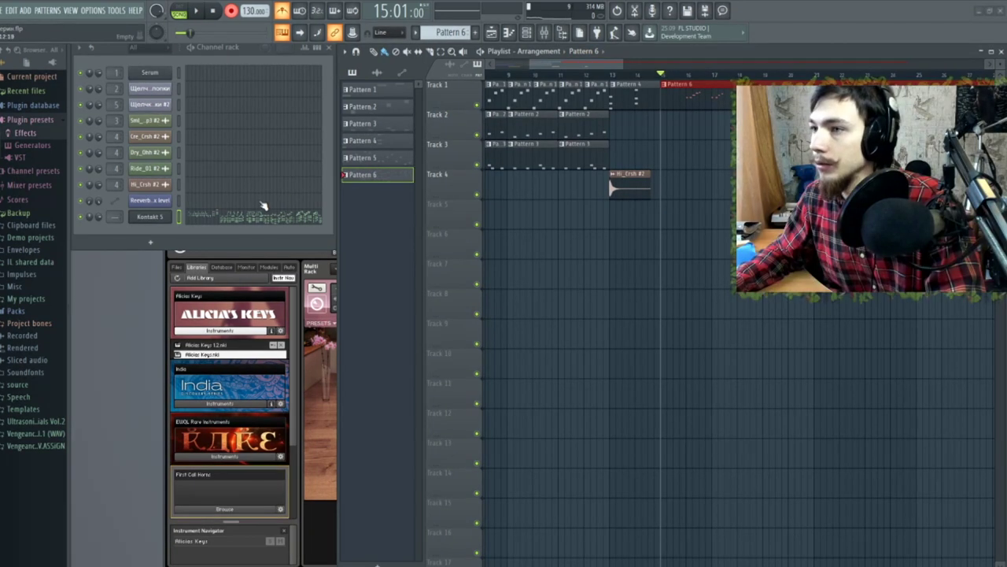
left_click(252, 217)
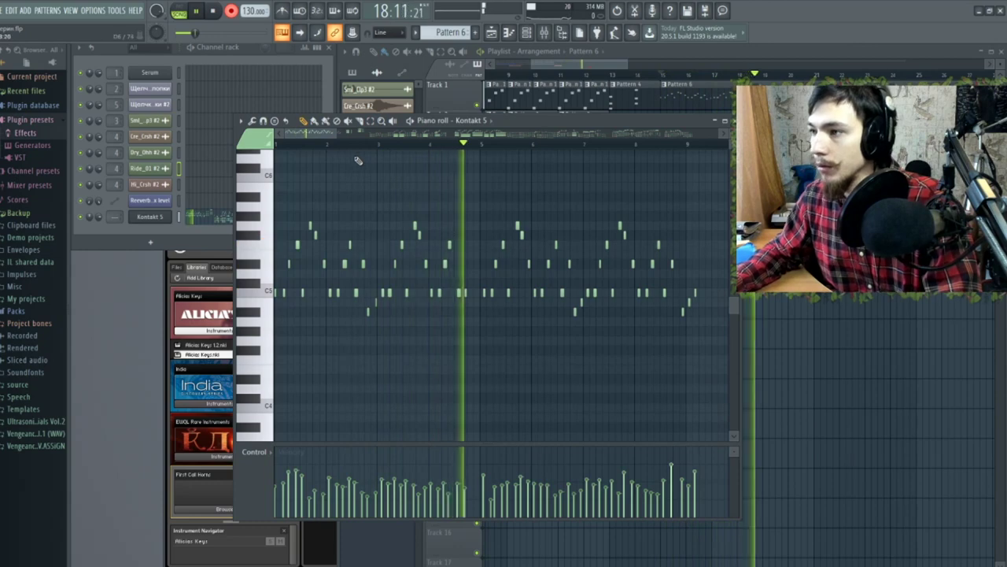
key("space")
Step: Play the chord section of the Kontakt 5 part in Pattern 6, around bars 14 to 27
scroll(360, 163, "up", 2)
left_click_drag(324, 135, 414, 134)
scroll(441, 194, "down", 2)
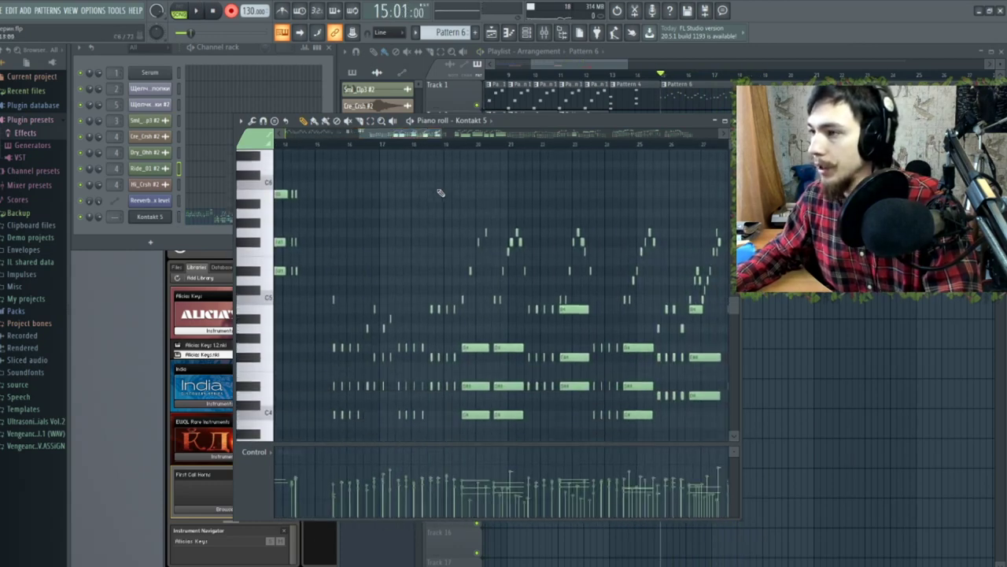
key("space")
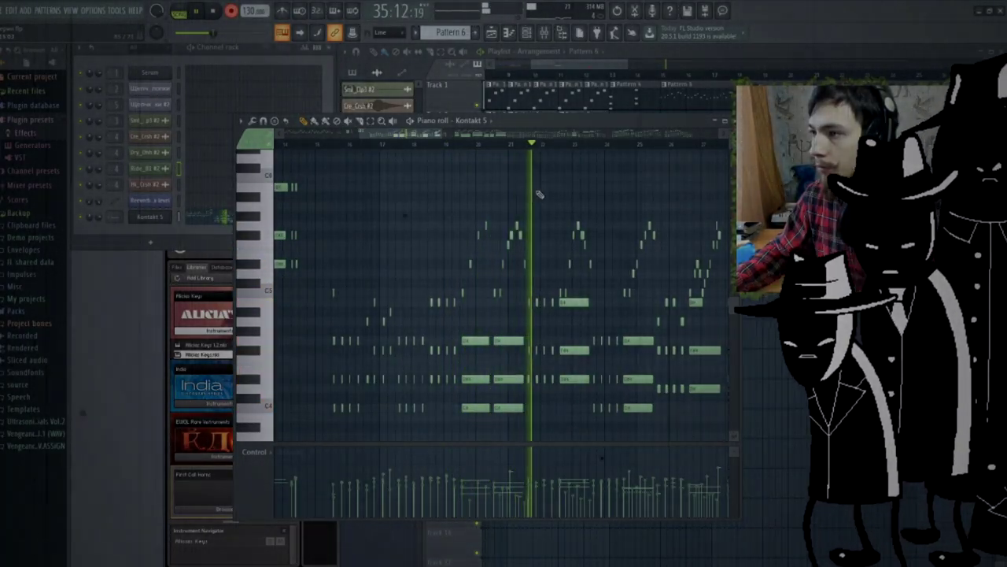
Step: Examine the Kontakt 5 notes of Pattern 6 through to the end, and return to the opening bars
scroll(441, 162, "down", 2)
left_click_drag(432, 138, 456, 137)
scroll(484, 207, "up", 2)
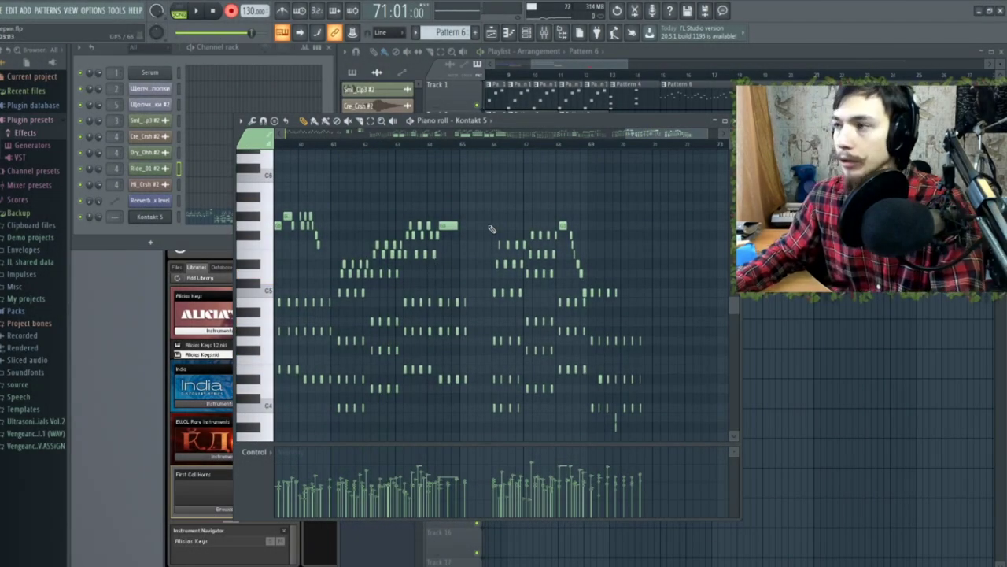
left_click_drag(650, 132, 329, 156)
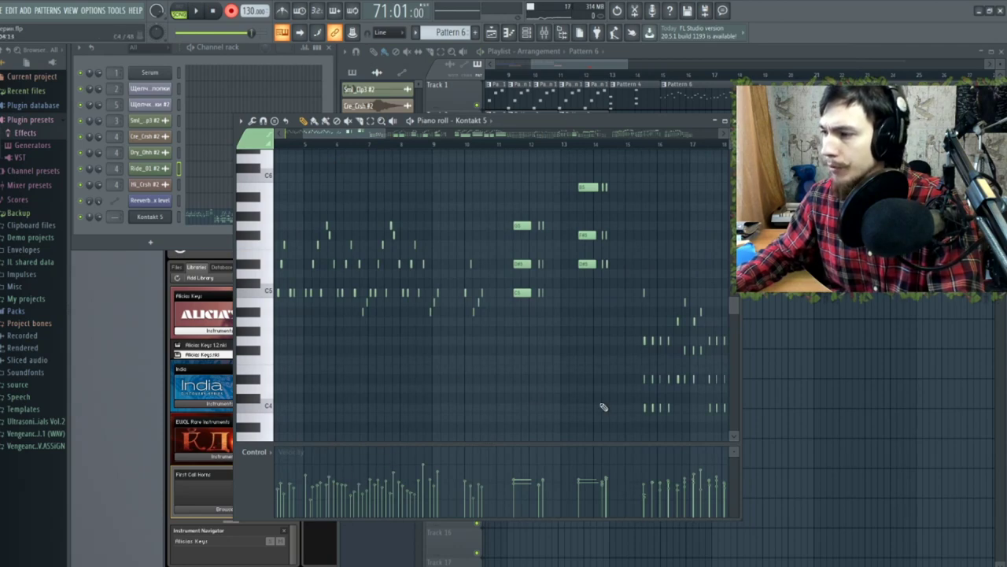
left_click_drag(505, 135, 196, 156)
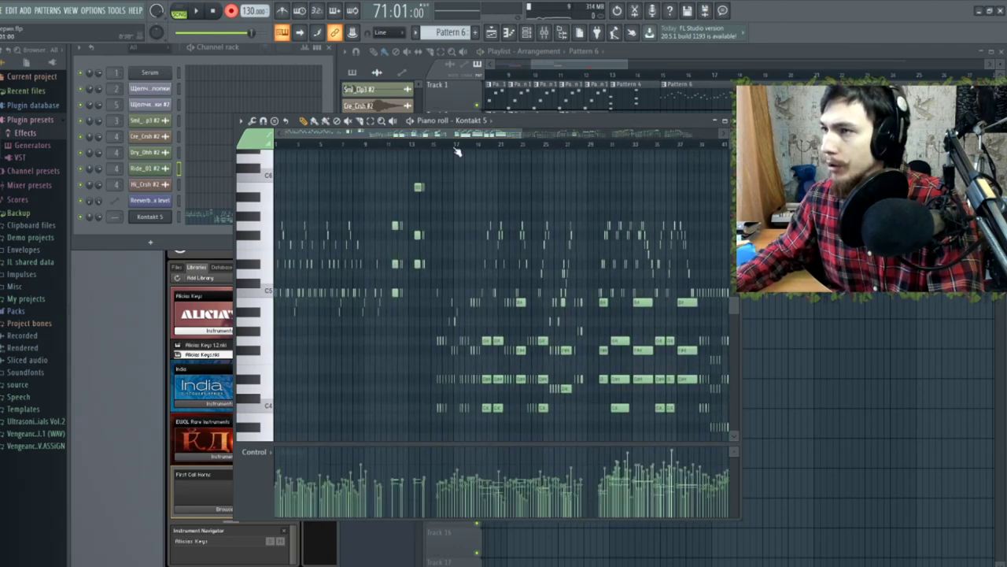
left_click_drag(524, 132, 504, 84)
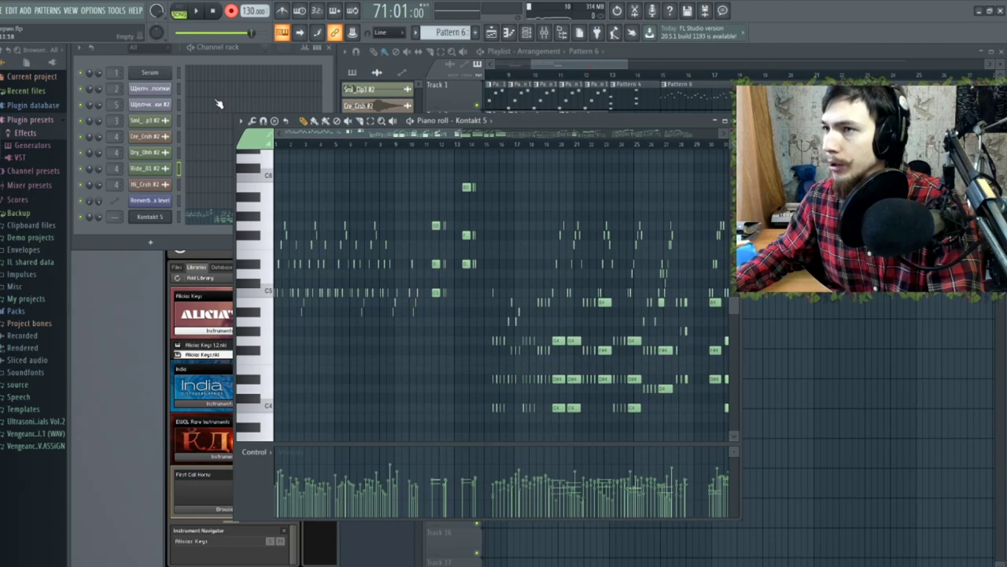
Step: Move the Kontakt window clear of the playlist and play the arrangement from around bar 5
left_click(180, 75)
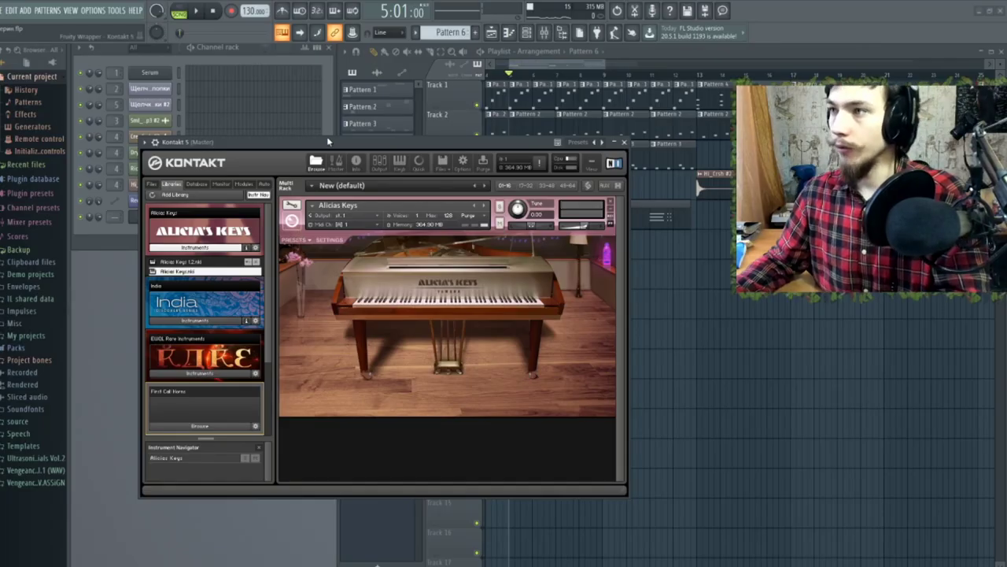
left_click_drag(328, 140, 261, 244)
left_click(518, 59)
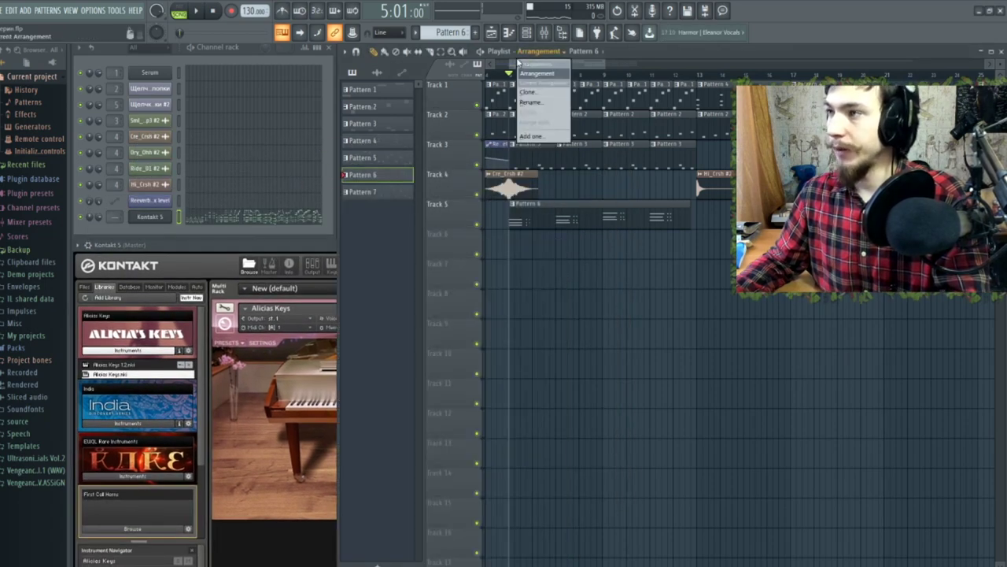
left_click(631, 57)
mouse_move(583, 70)
left_mouse_down()
mouse_move(564, 71)
mouse_move(582, 70)
left_mouse_up()
key("space")
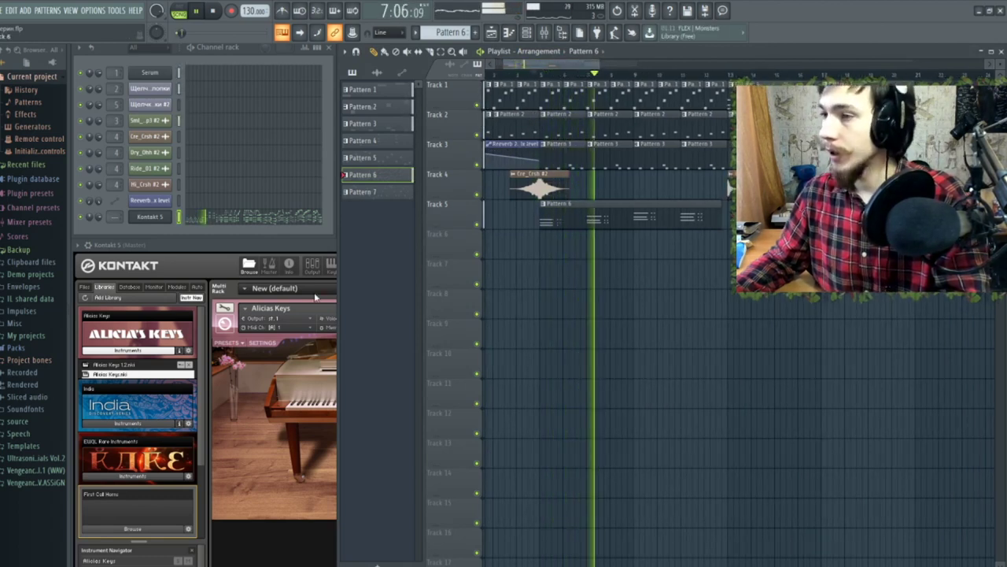
Step: Bring the whole Kontakt window into view and open the settings of the Alicias Keys piano
left_click(302, 247)
left_click_drag(302, 249, 302, 186)
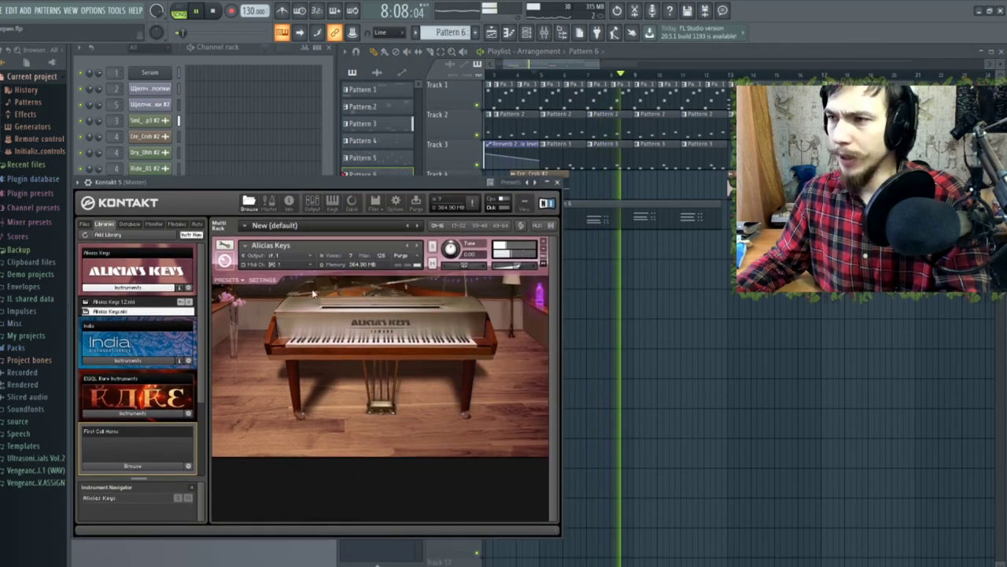
left_click(268, 281)
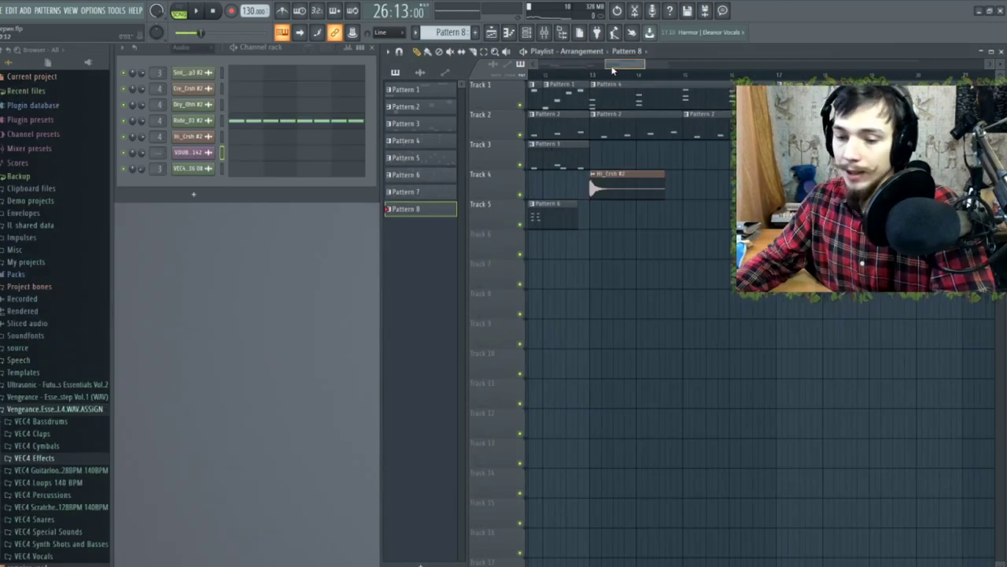
Step: Listen to the section with the reverse vocals and Pattern 7 around bars 19 to 26, and look further along the arrangement
left_click_drag(613, 68, 643, 68)
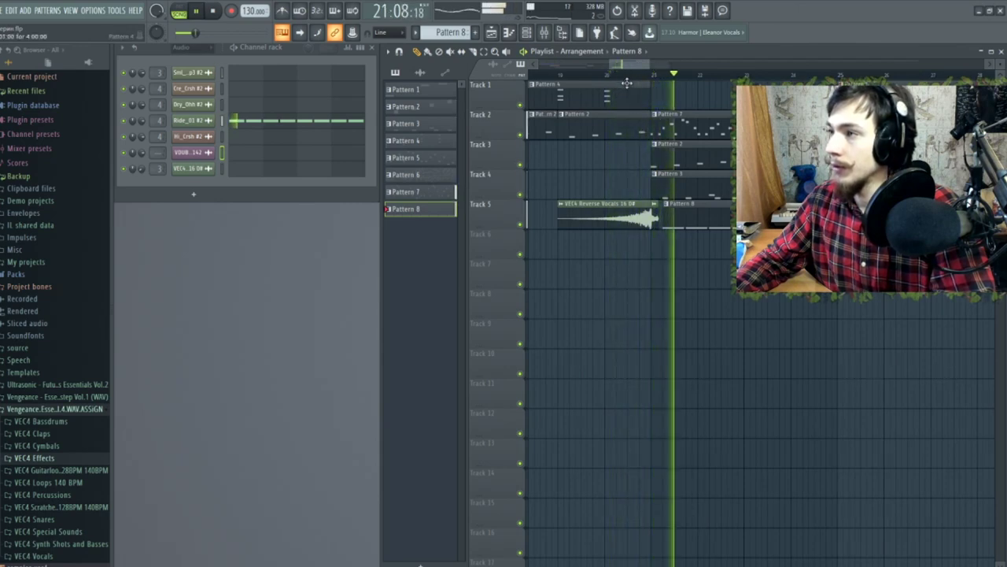
left_click_drag(620, 65, 632, 63)
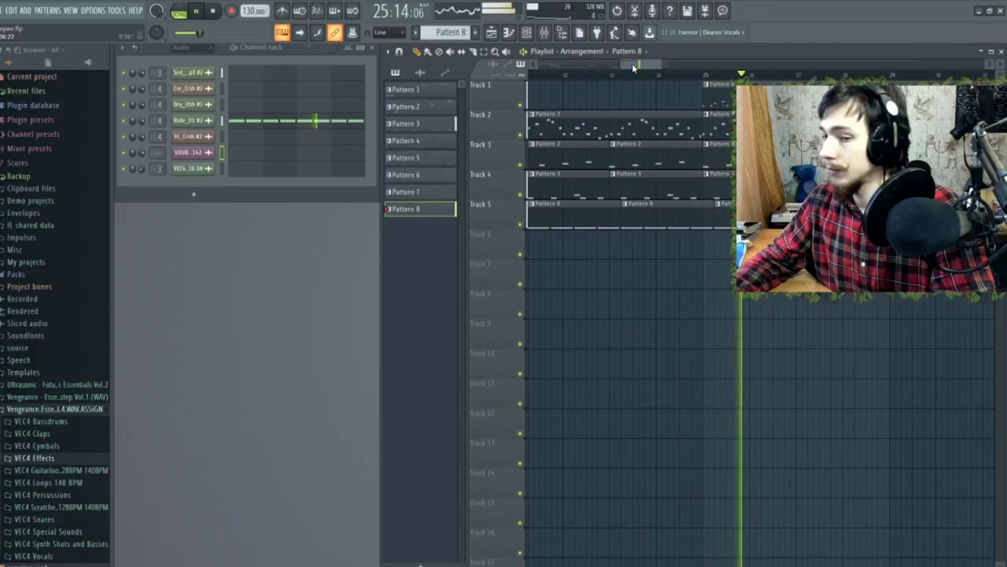
left_click_drag(632, 63, 646, 66)
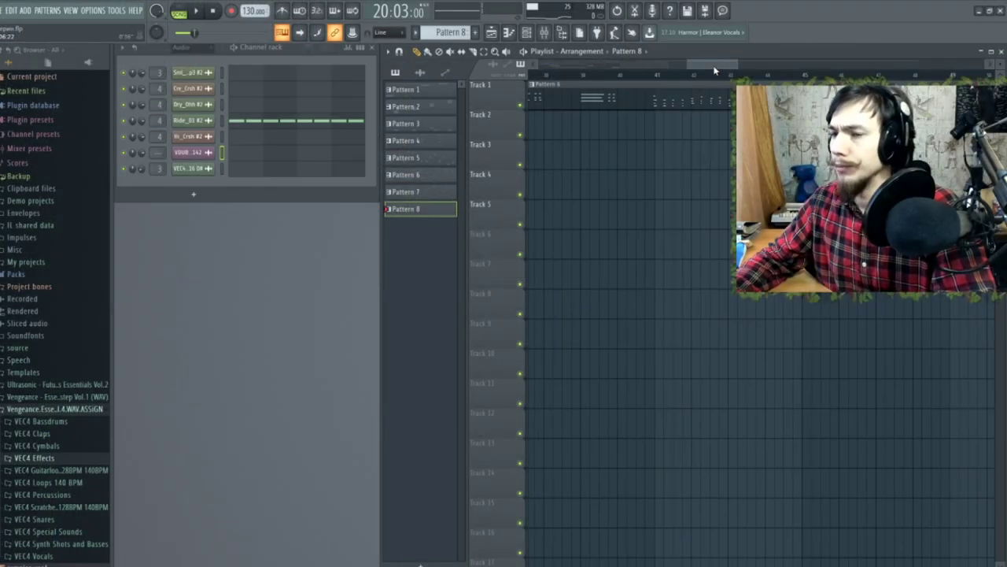
left_click_drag(714, 68, 585, 69)
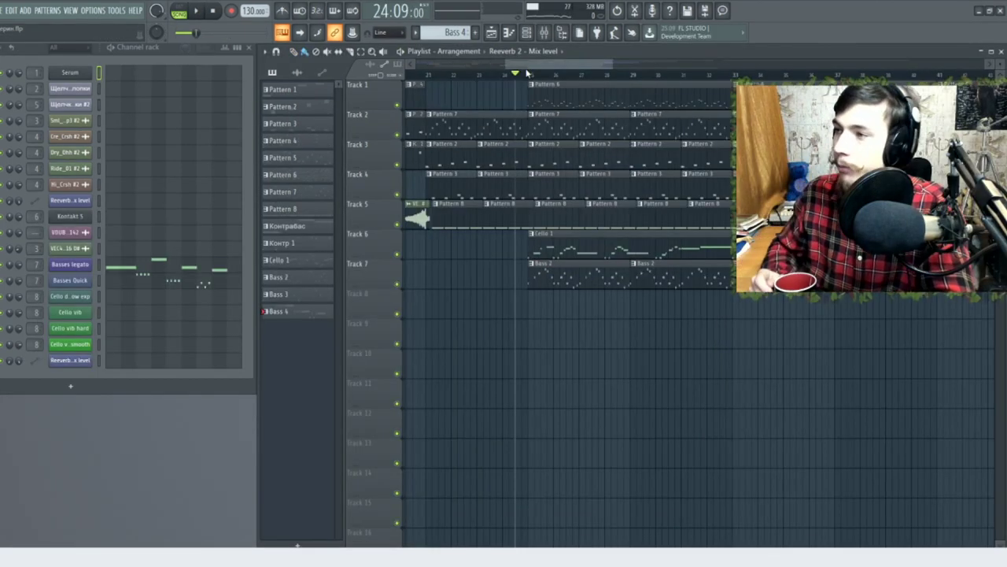
Step: Play the cello section with the Insert 8 volume automation, following it through to about bar 41
left_click(527, 73)
left_click_drag(532, 65, 539, 64)
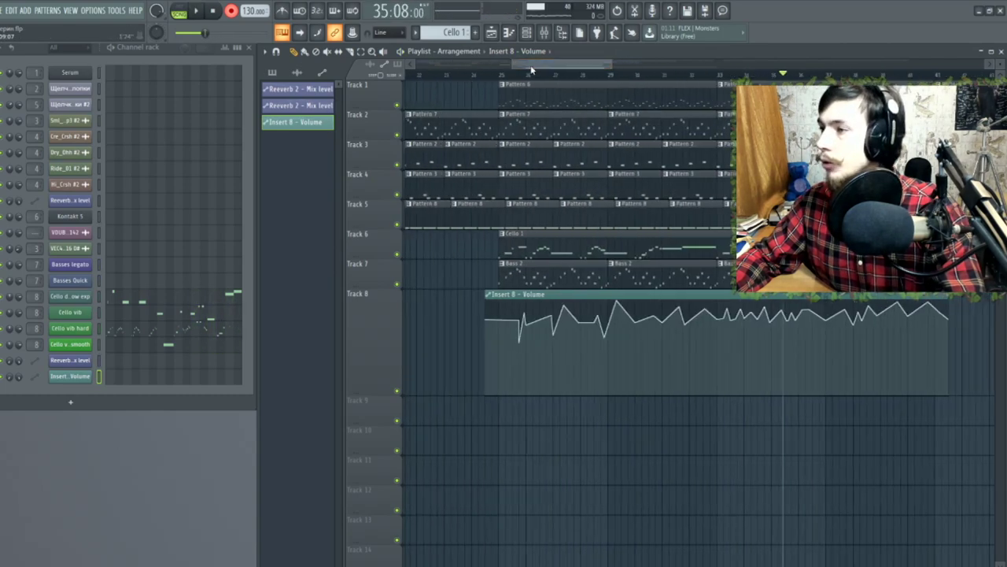
key("space")
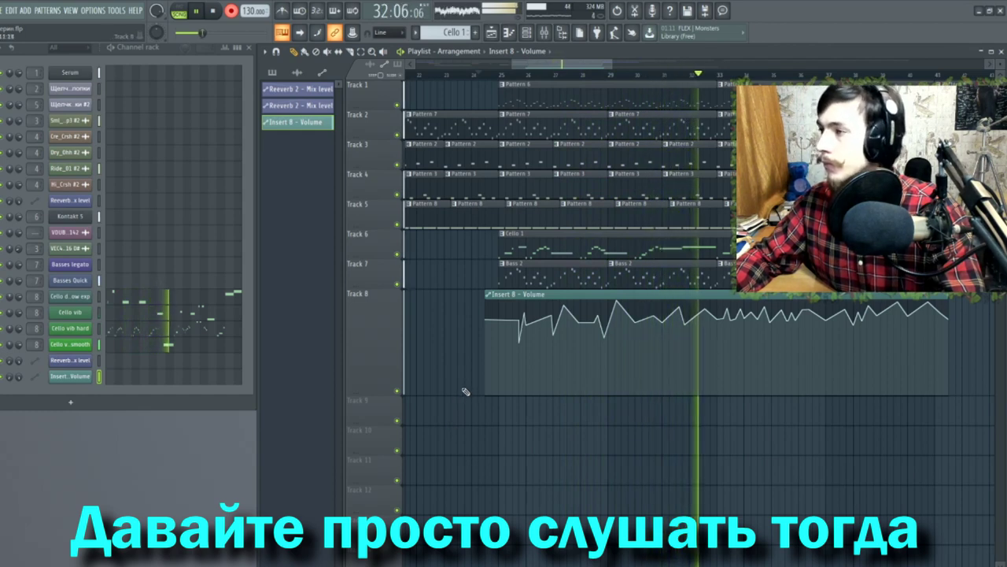
left_click_drag(530, 69, 553, 66)
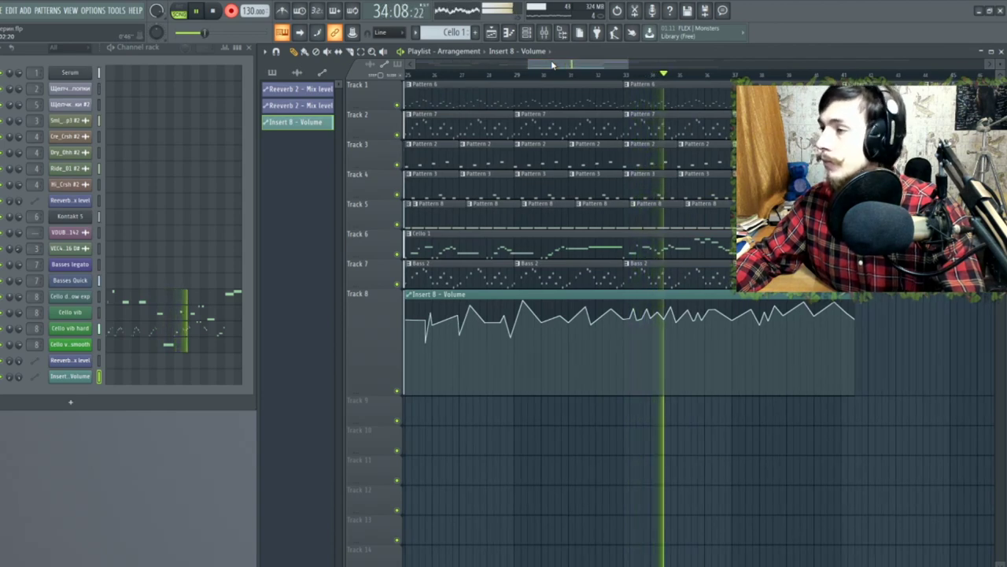
left_click_drag(553, 67, 561, 66)
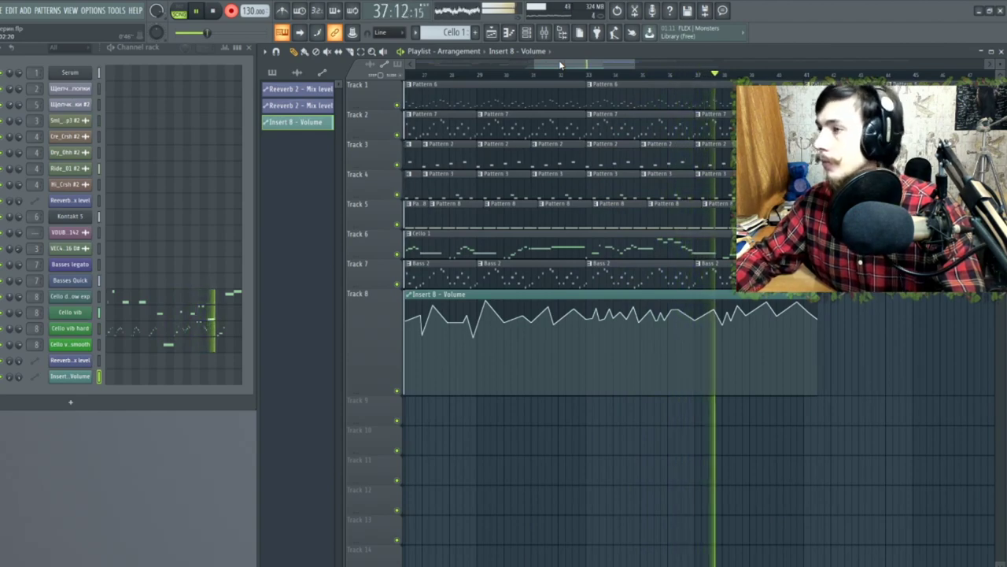
mouse_move(561, 65)
left_mouse_down()
mouse_move(586, 66)
mouse_move(577, 69)
left_mouse_up()
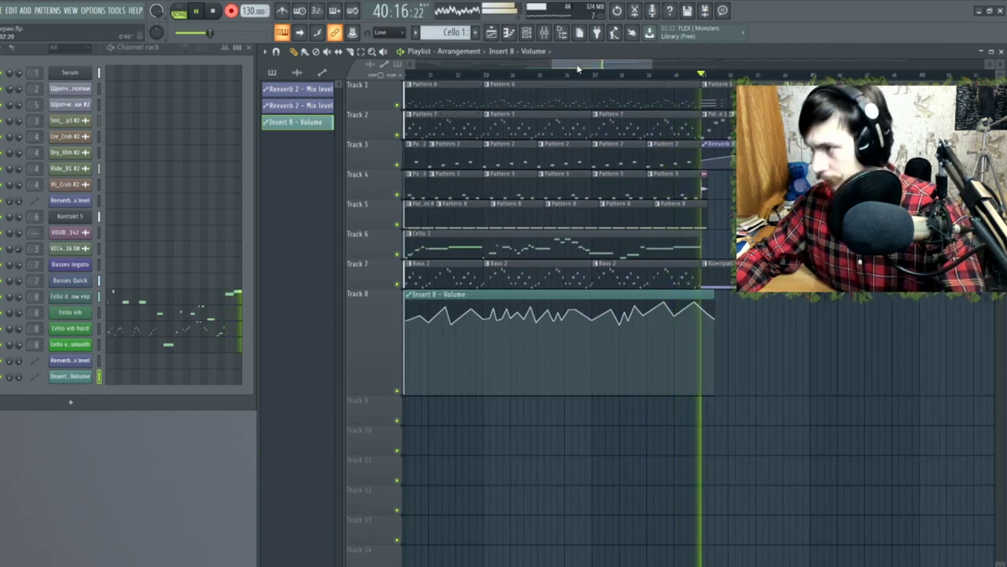
key("space")
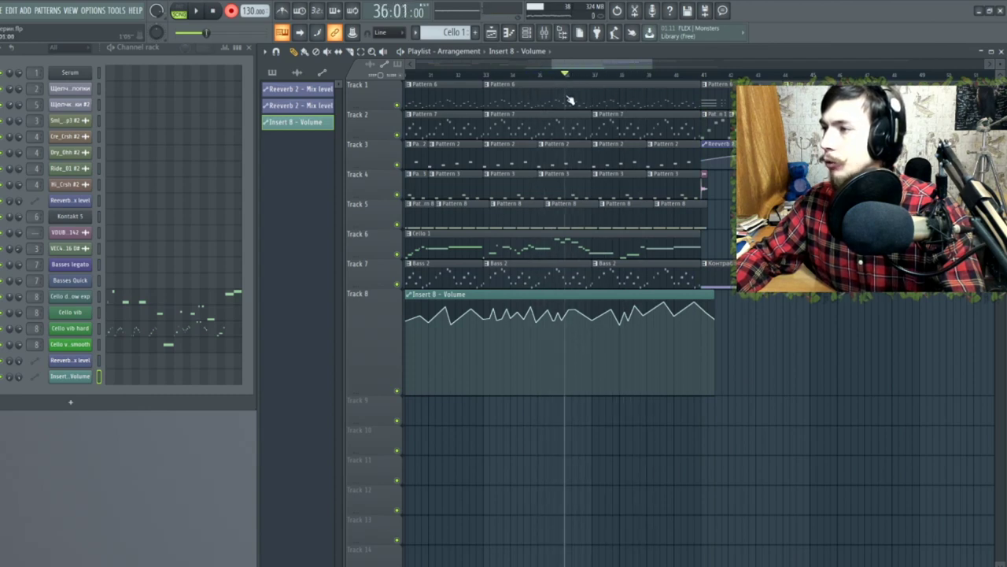
Step: Open the mixer at Insert 8, place it over the playlist, and open the second effect slot
left_click_drag(606, 95, 585, 91)
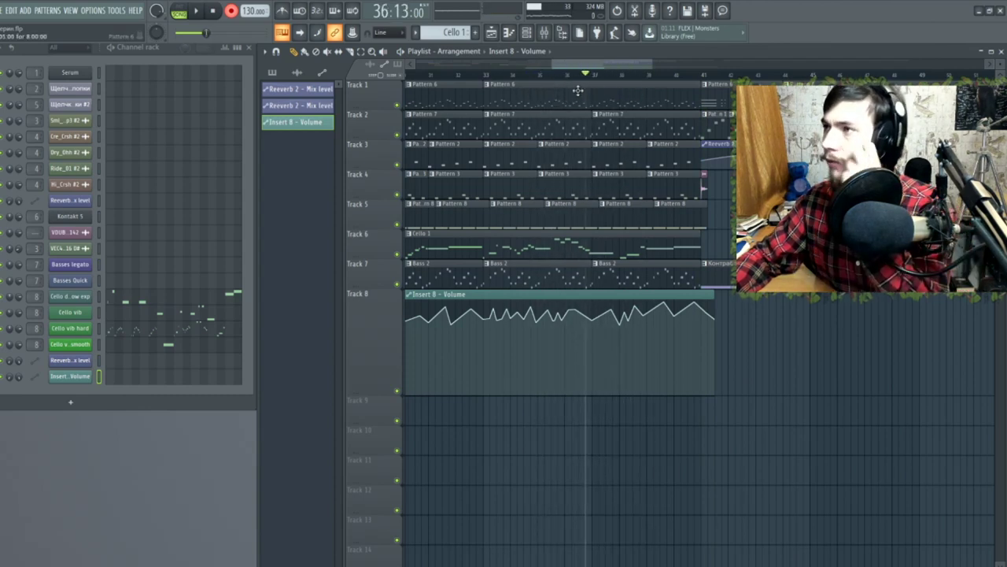
left_click(542, 33)
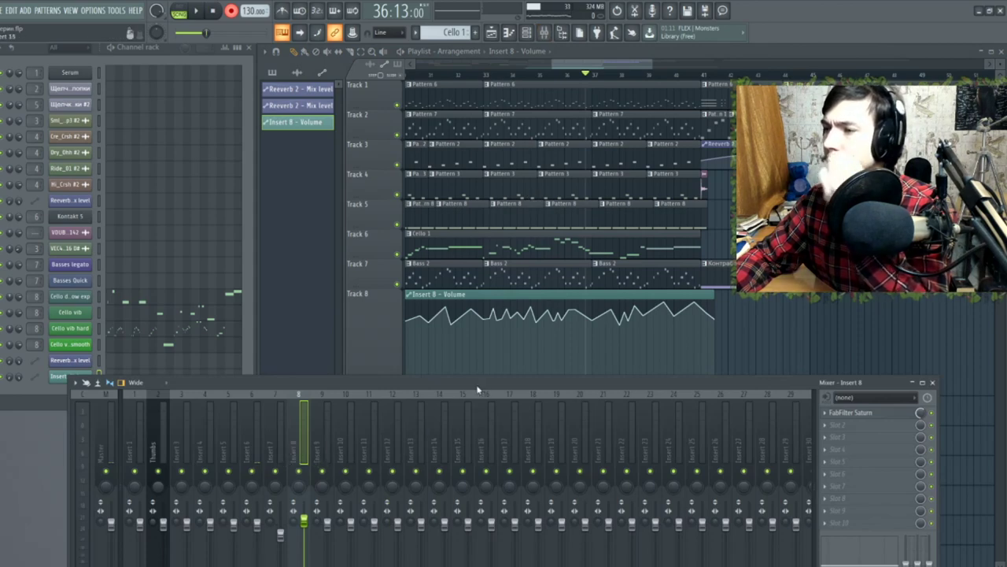
left_click_drag(477, 389, 468, 204)
left_click(815, 239)
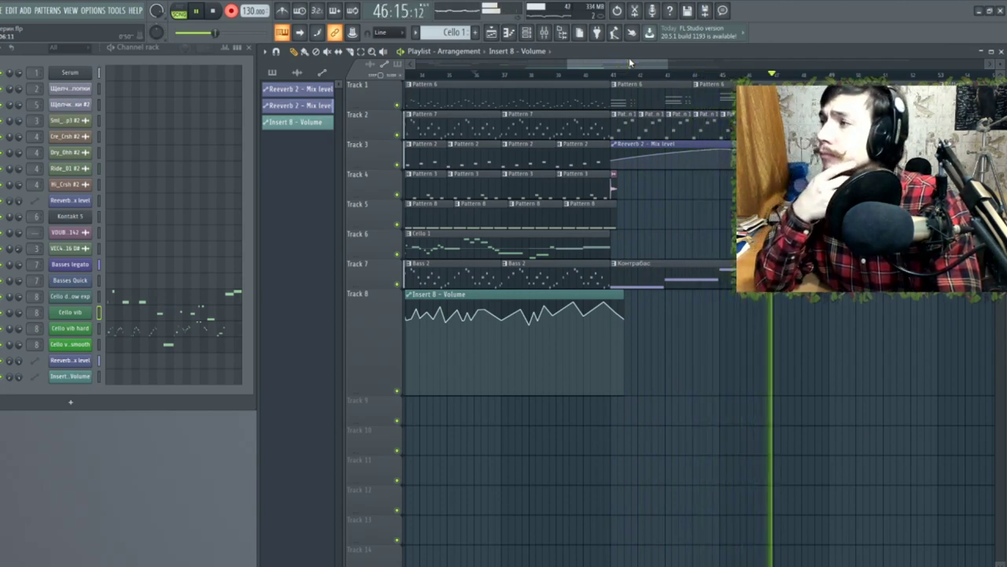
Step: Stop playback and look over the arrangement from the final Pattern 6 section back to the opening bars
key("space")
left_click_drag(630, 63, 825, 70)
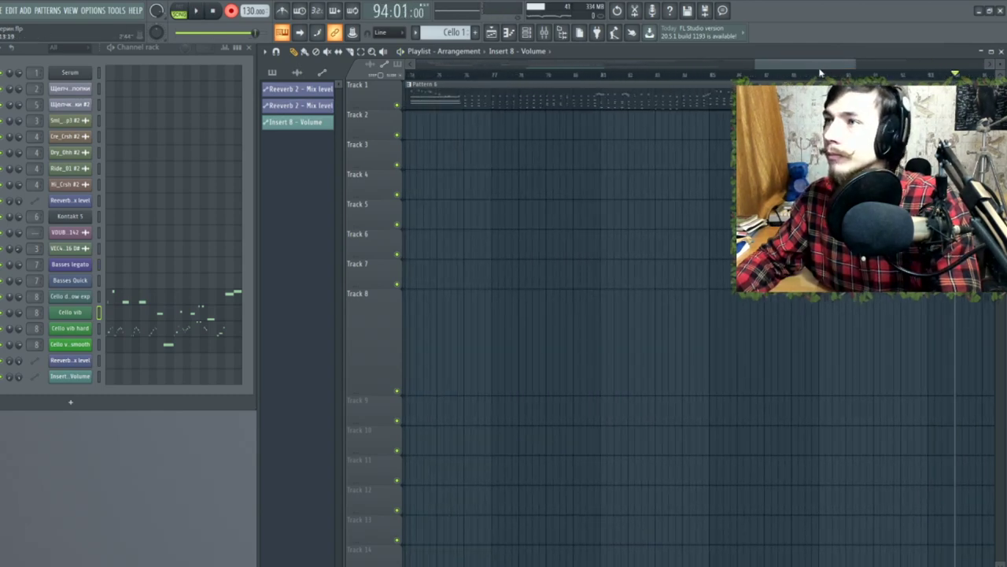
left_click_drag(831, 67, 901, 67)
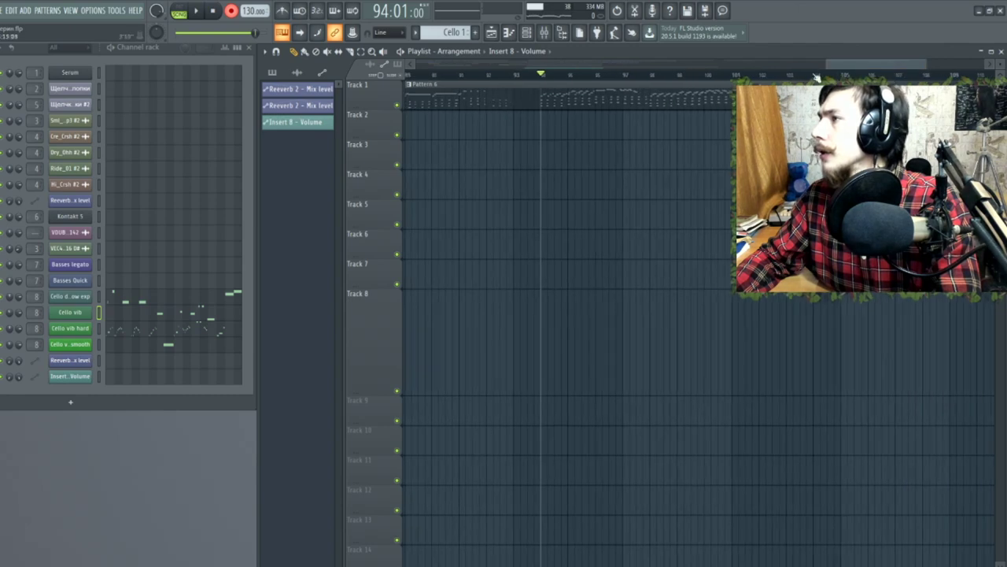
left_click_drag(833, 75, 607, 79)
left_click_drag(704, 61, 644, 76)
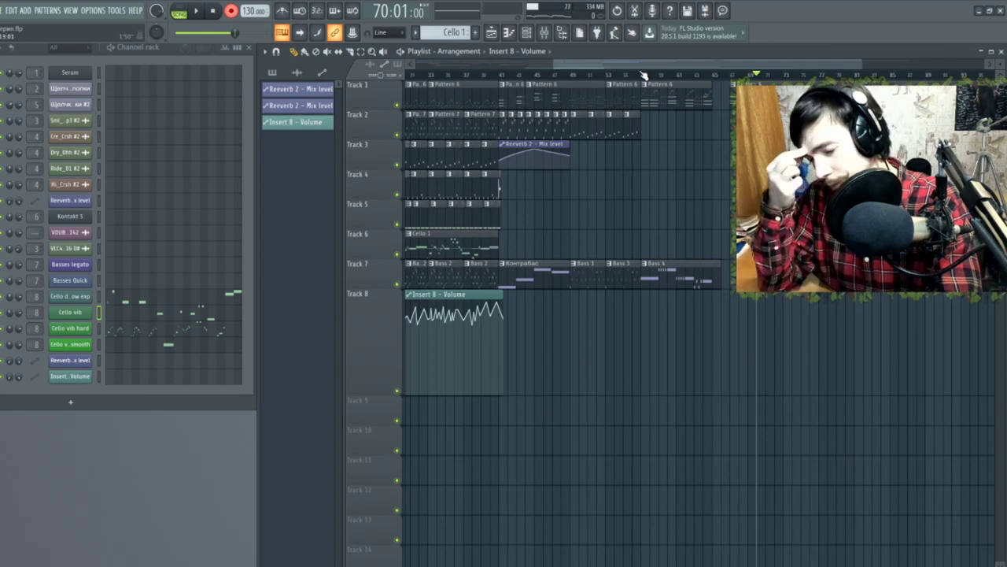
left_click_drag(645, 74, 401, 434)
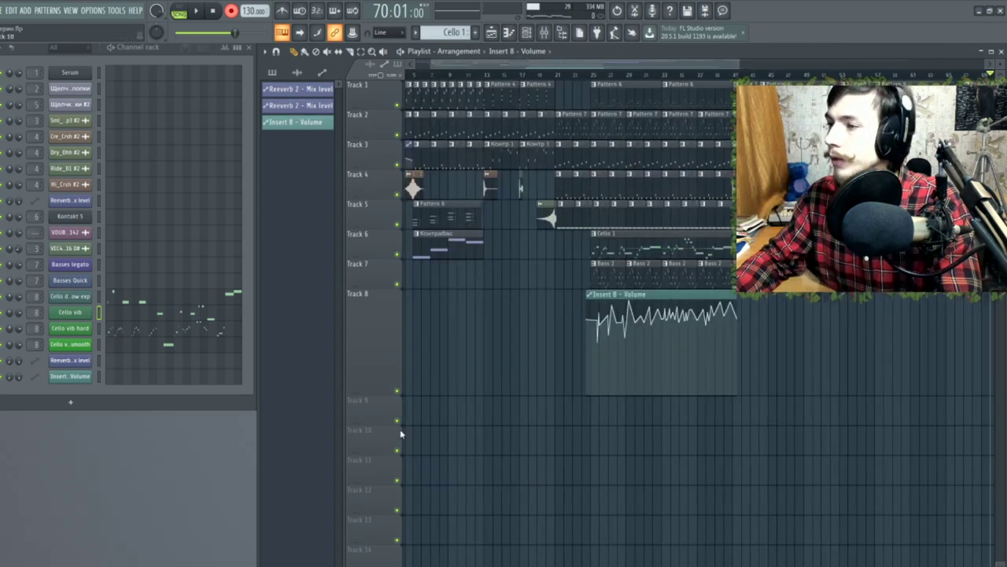
Step: Reduce Track 8 with the Insert 8 volume automation to the height of the other tracks
left_click_drag(360, 396, 358, 309)
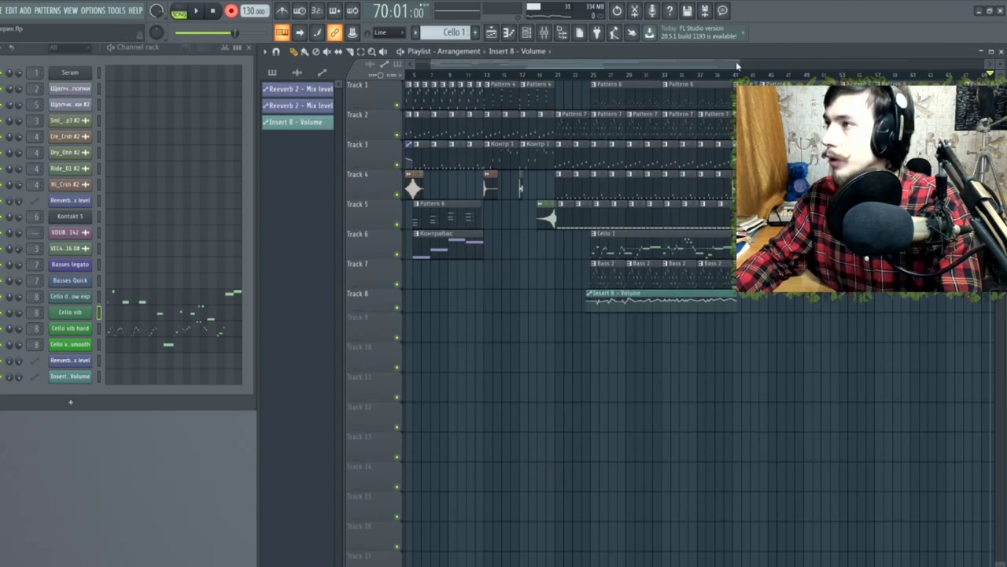
left_click_drag(737, 66, 563, 75)
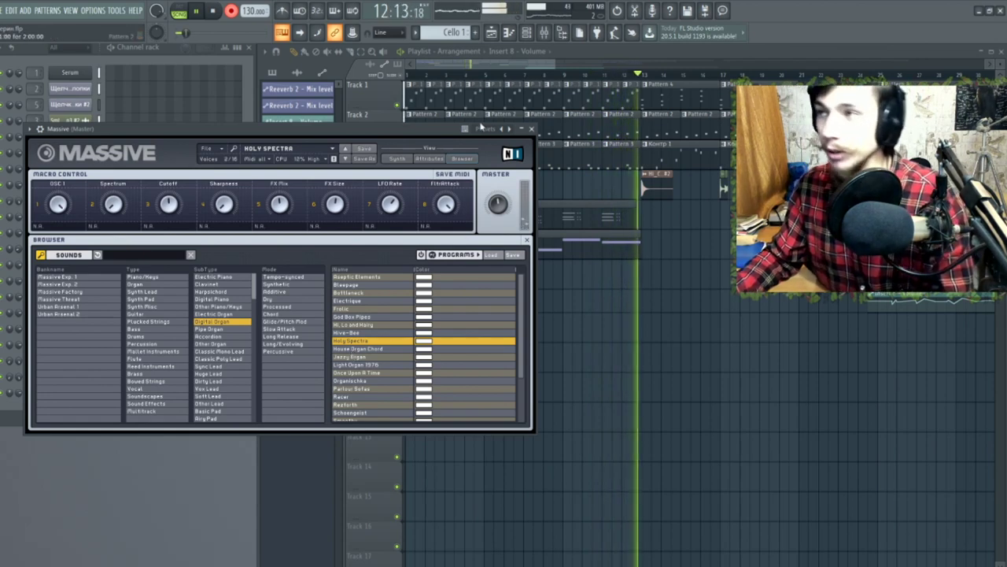
Step: Close the Massive window and open Massive's piano roll in the Орган pattern with a taller note area
left_click(196, 11)
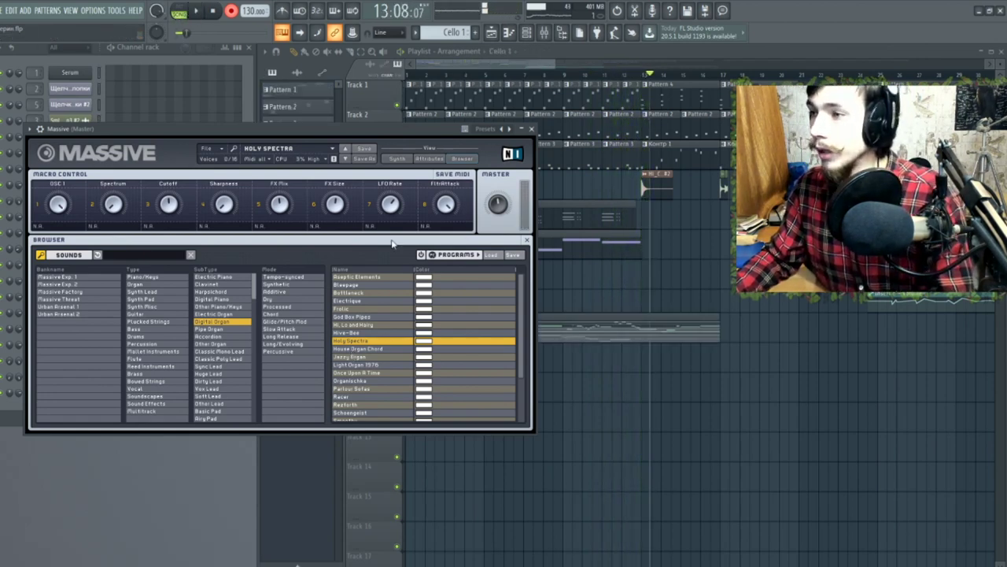
left_click(532, 129)
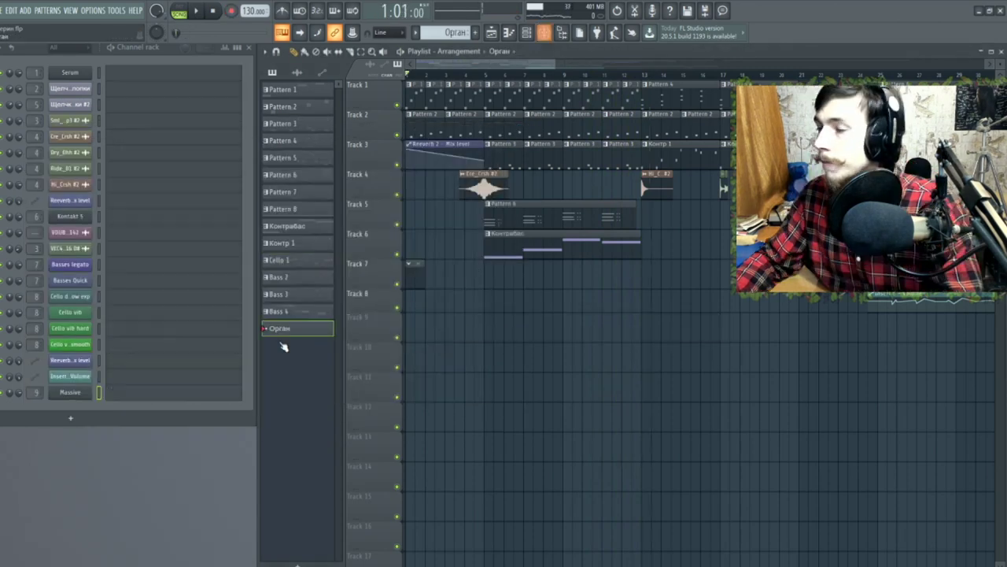
left_click(164, 395)
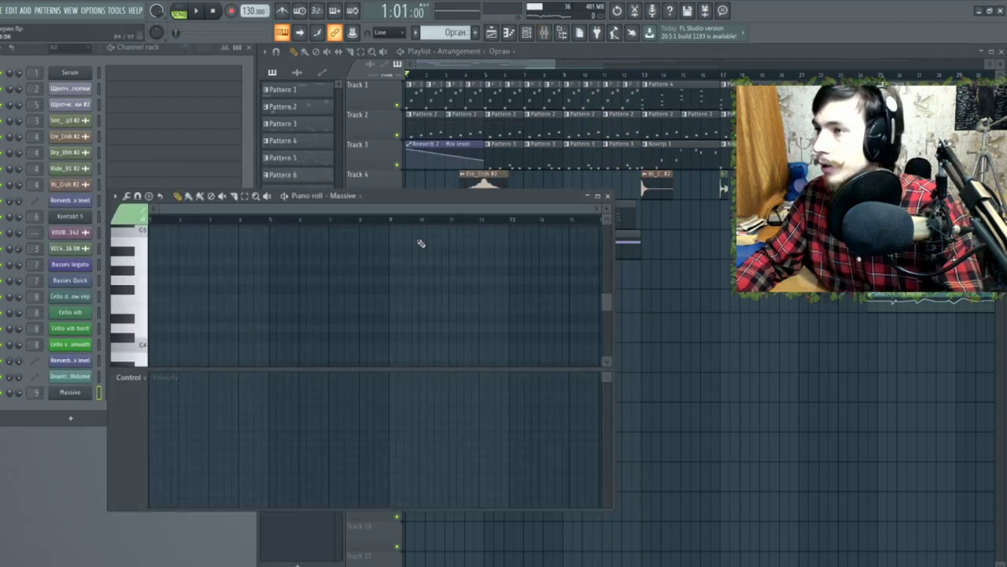
left_click_drag(520, 370, 501, 471)
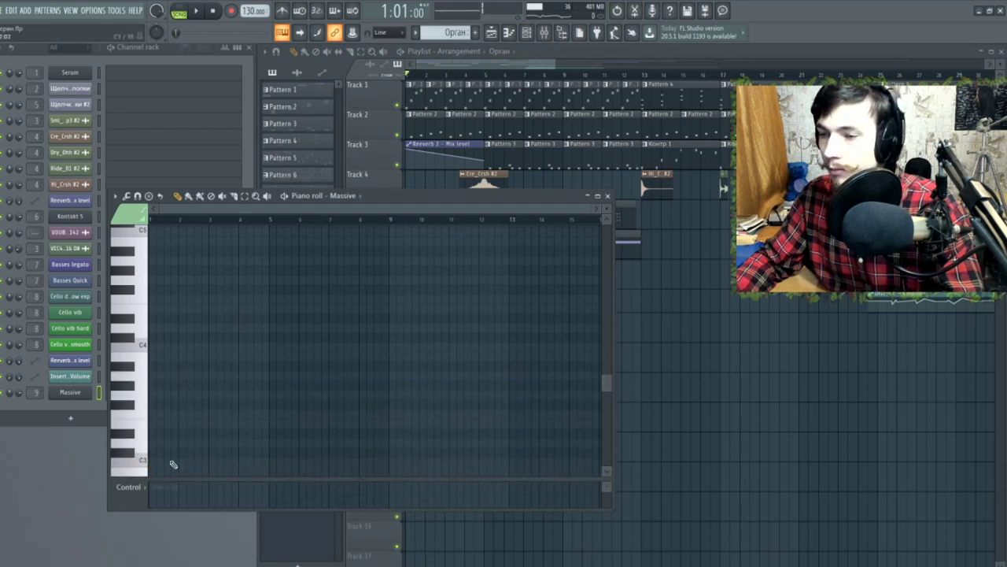
Step: Draw the organ line: a long C3 from bar 1, and two-bar notes D#3 at bar 7, G3 at bar 9 and F#3 at bar 11
left_click_drag(151, 461, 419, 467)
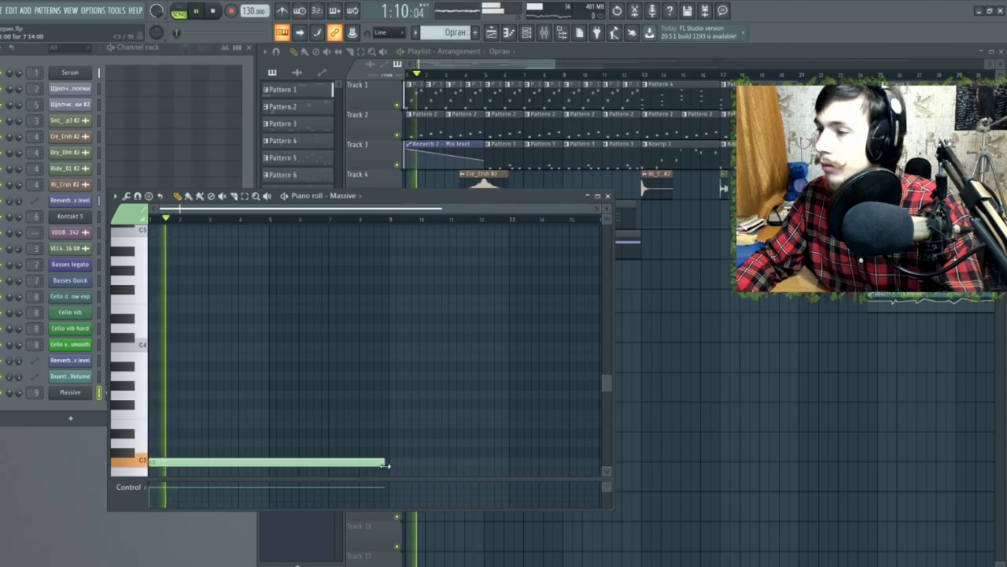
left_click_drag(476, 197, 400, 194)
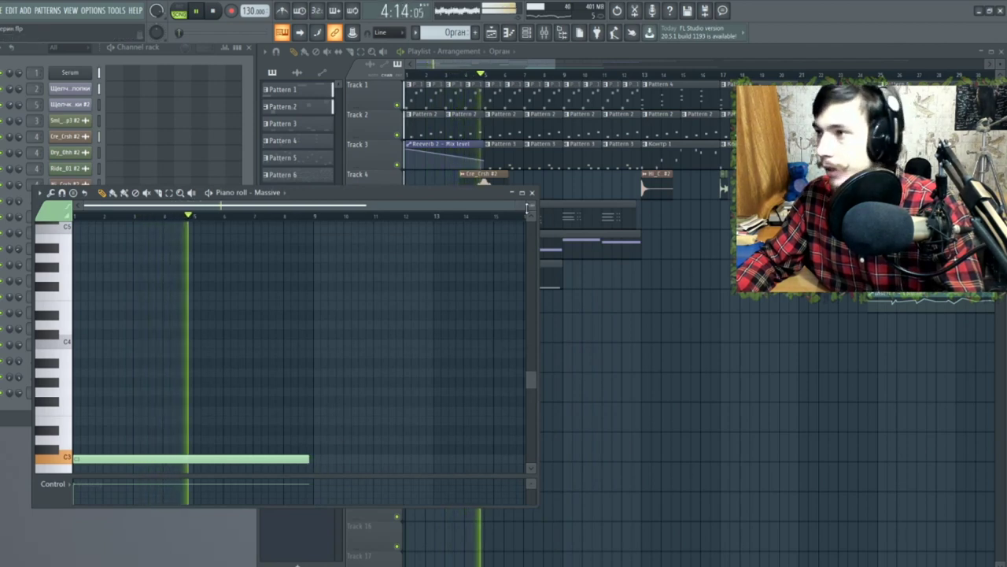
left_click_drag(472, 194, 377, 171)
left_click(238, 369)
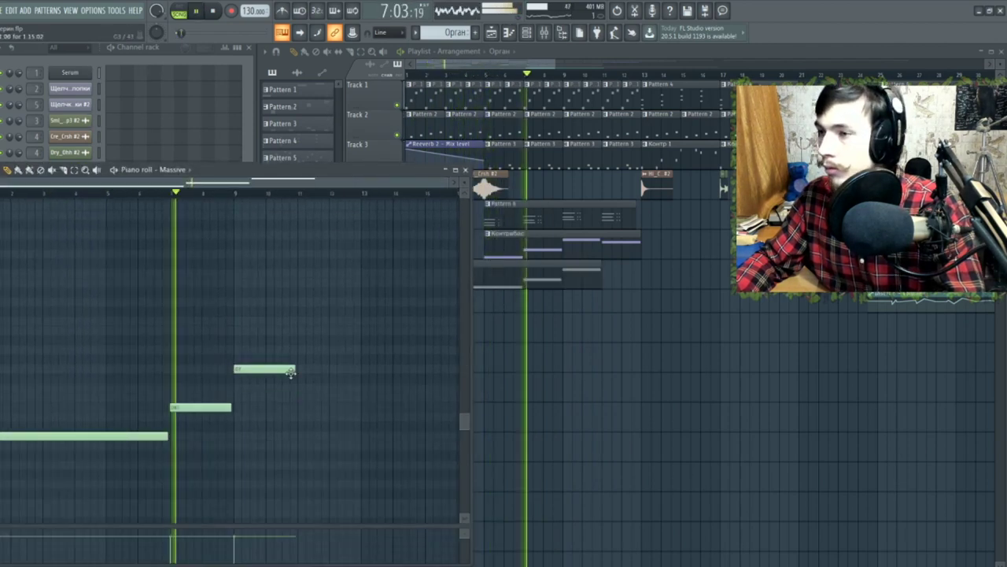
left_click(308, 378)
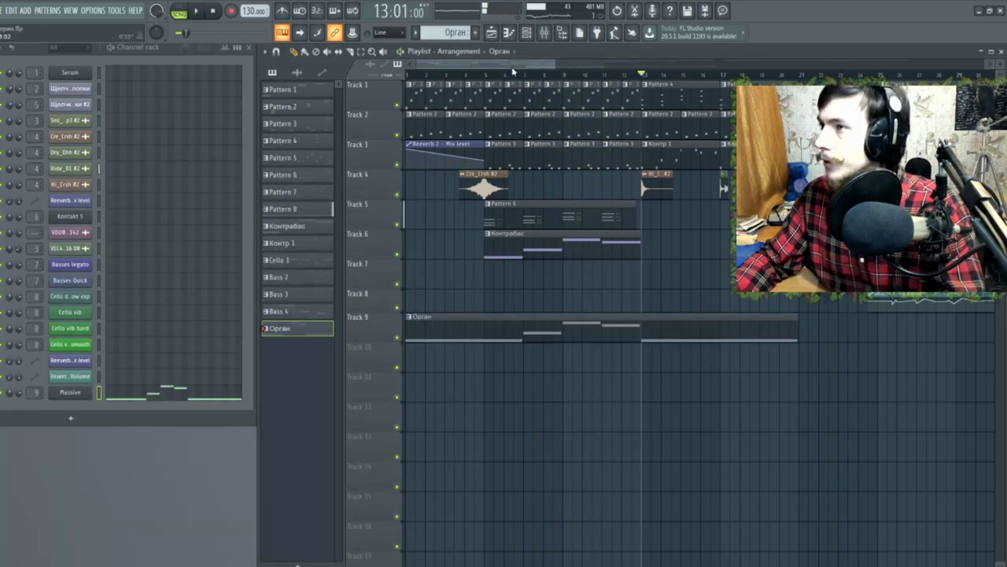
Step: Check the Орган part on Track 9 up to bar 21 and play the arrangement from the opening section
left_click_drag(514, 71, 612, 76)
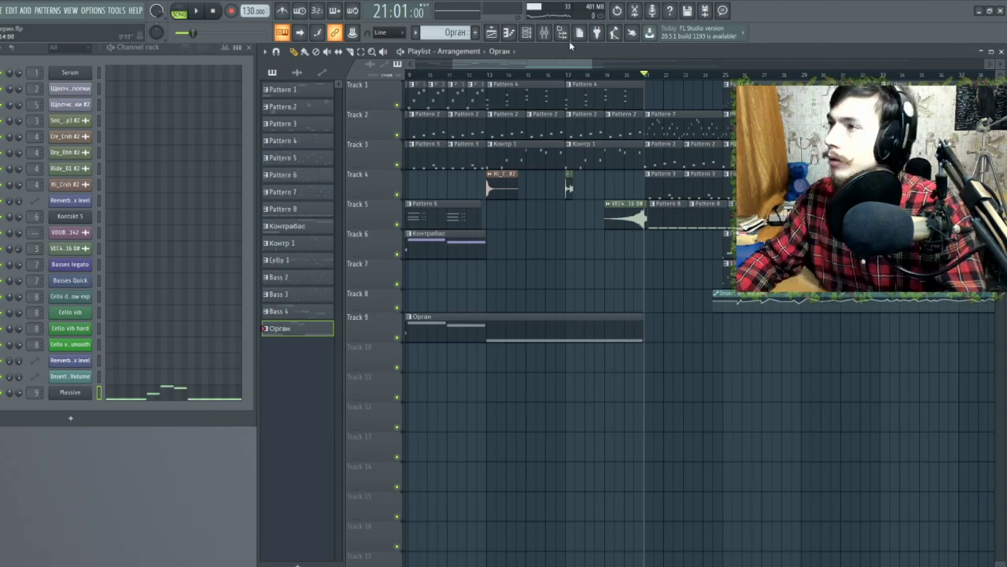
scroll(530, 72, "left", 2)
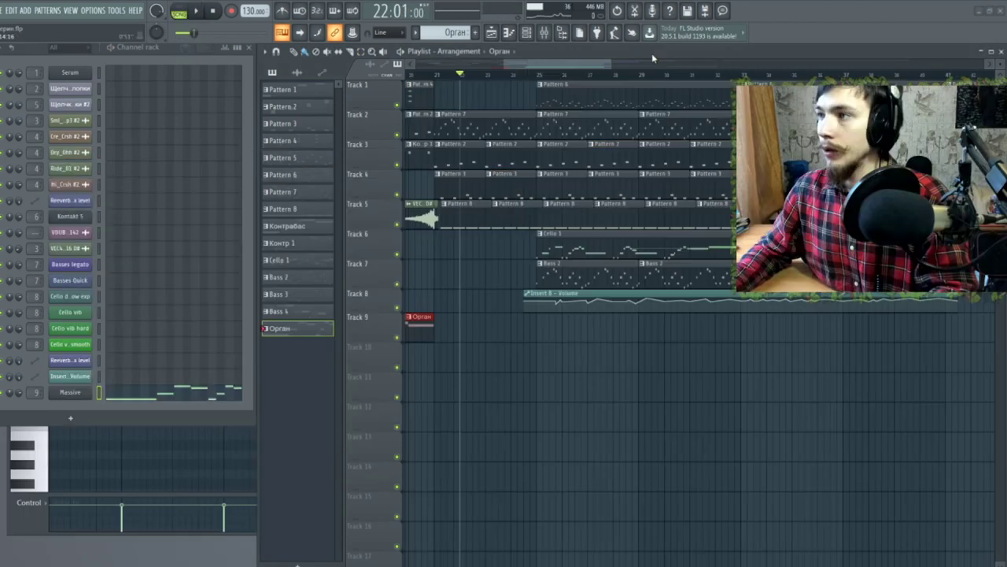
left_click_drag(583, 58, 470, 75)
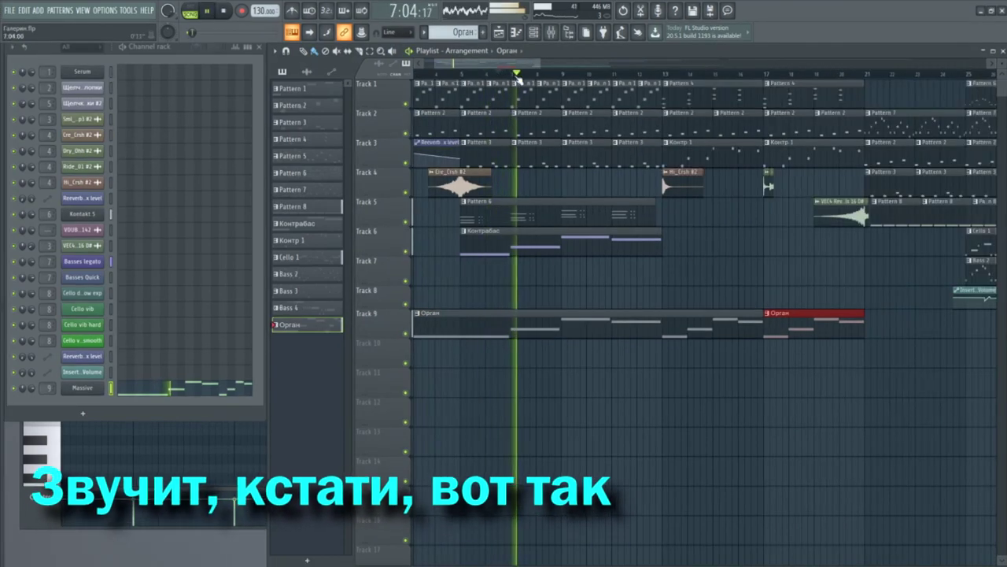
Step: Follow the playing Орган part on Track 9 through to bar 21 and open the mixer
left_click_drag(525, 64, 542, 65)
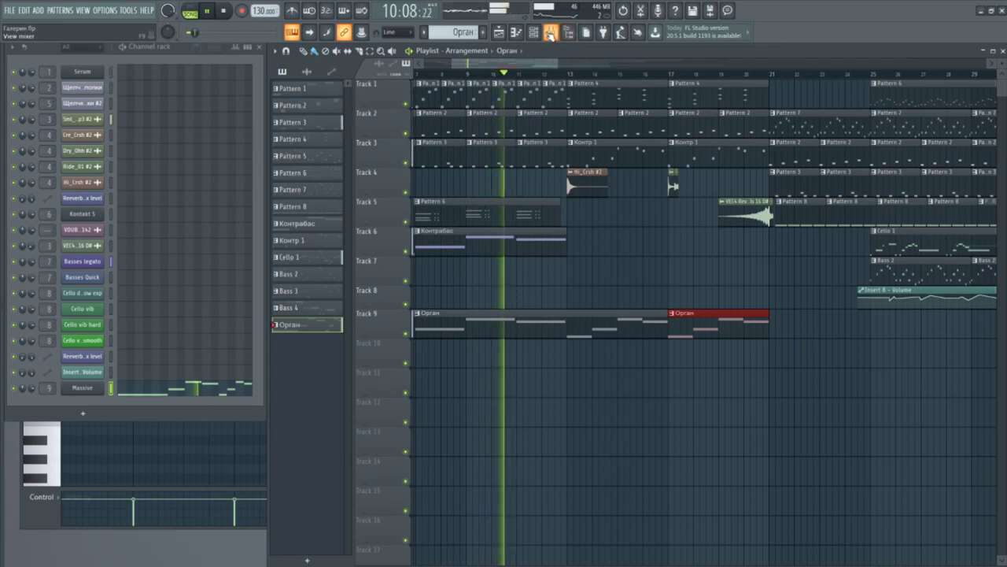
left_click(550, 31)
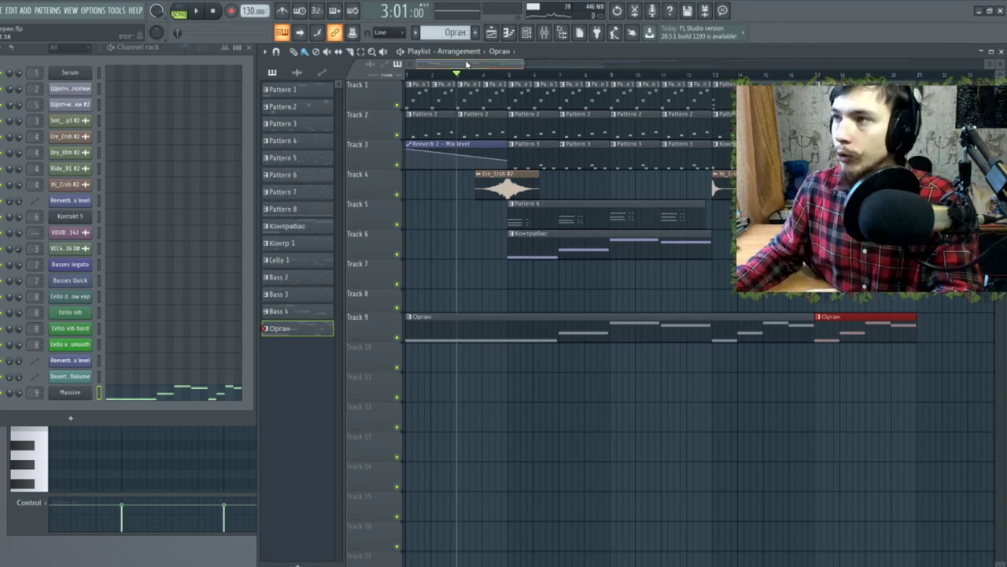
Step: Review the arrangement from the opening to the TAL-Dub-3 mix level automation after bar 71, and the cello and organ section from bar 21
left_click_drag(467, 65, 519, 65)
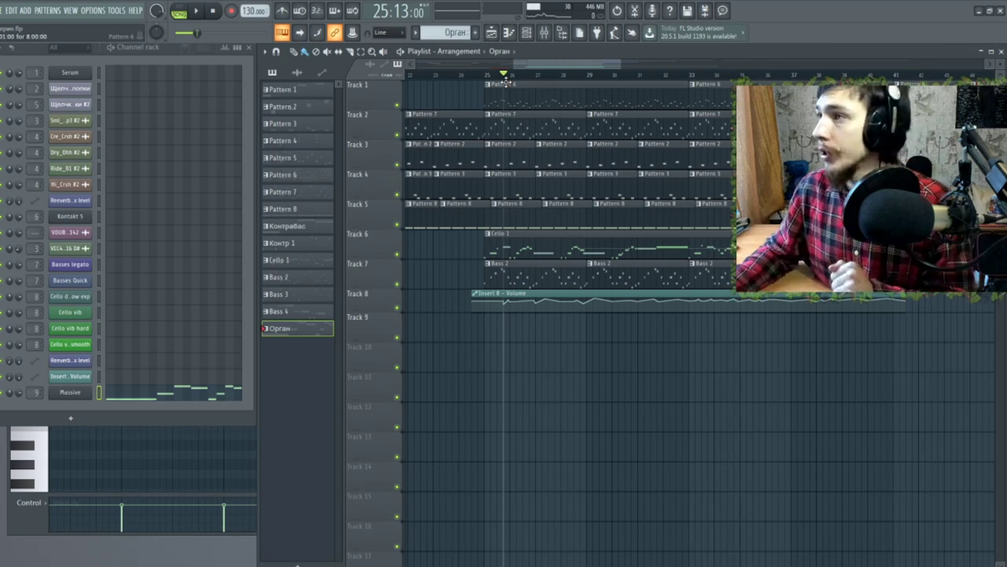
left_click_drag(567, 64, 783, 75)
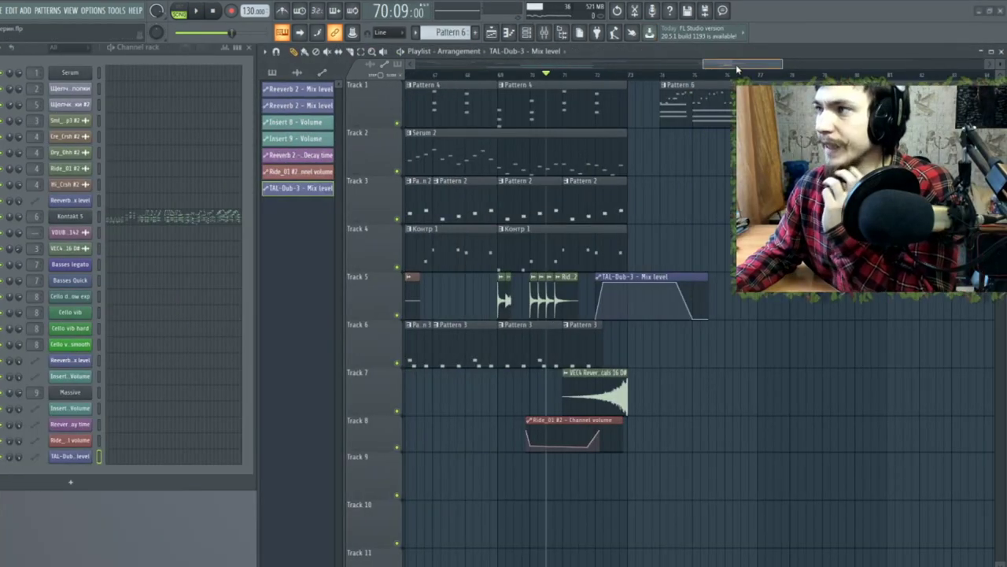
left_click_drag(737, 69, 705, 67)
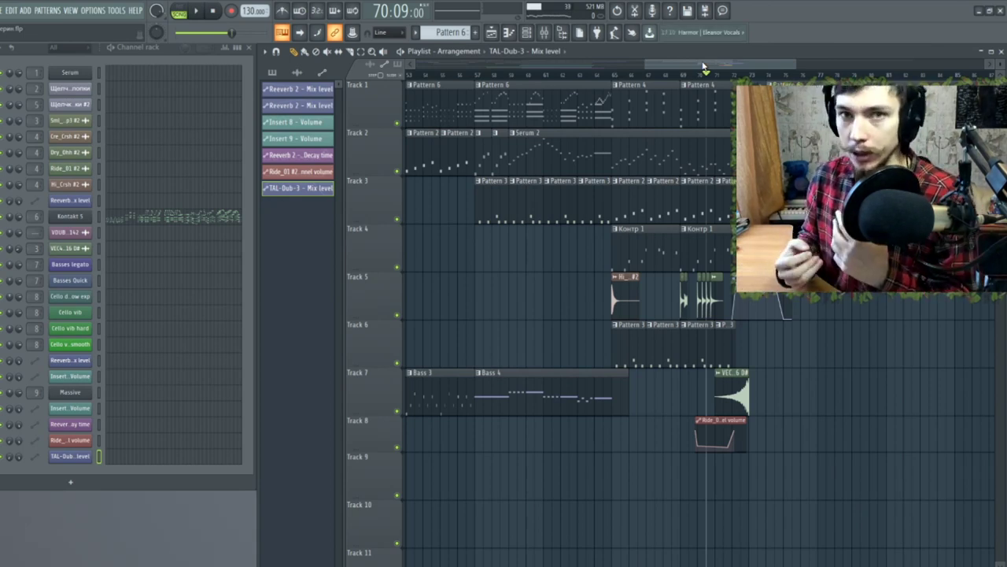
left_click_drag(705, 67, 562, 81)
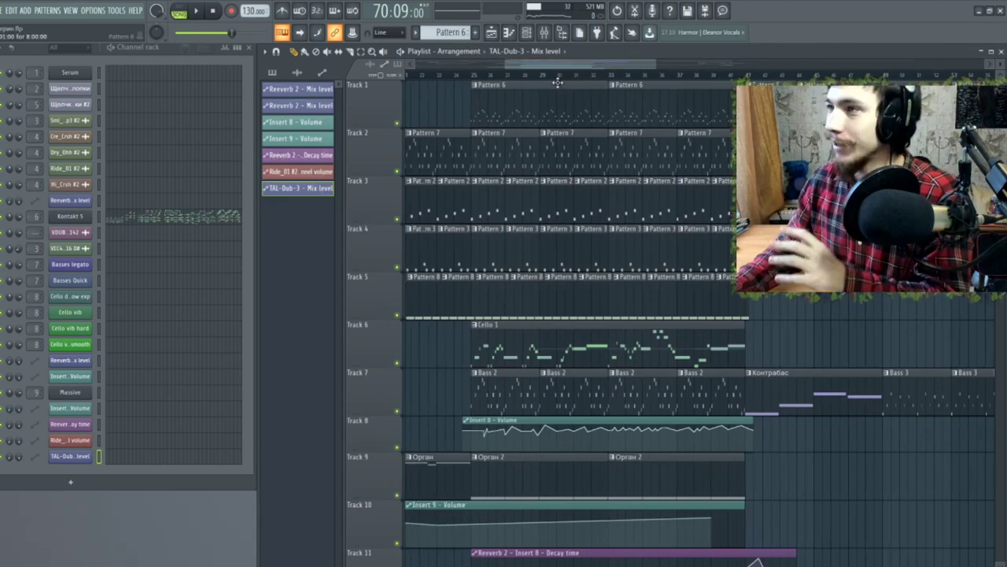
mouse_move(554, 64)
left_mouse_down()
mouse_move(485, 72)
mouse_move(566, 72)
left_mouse_up()
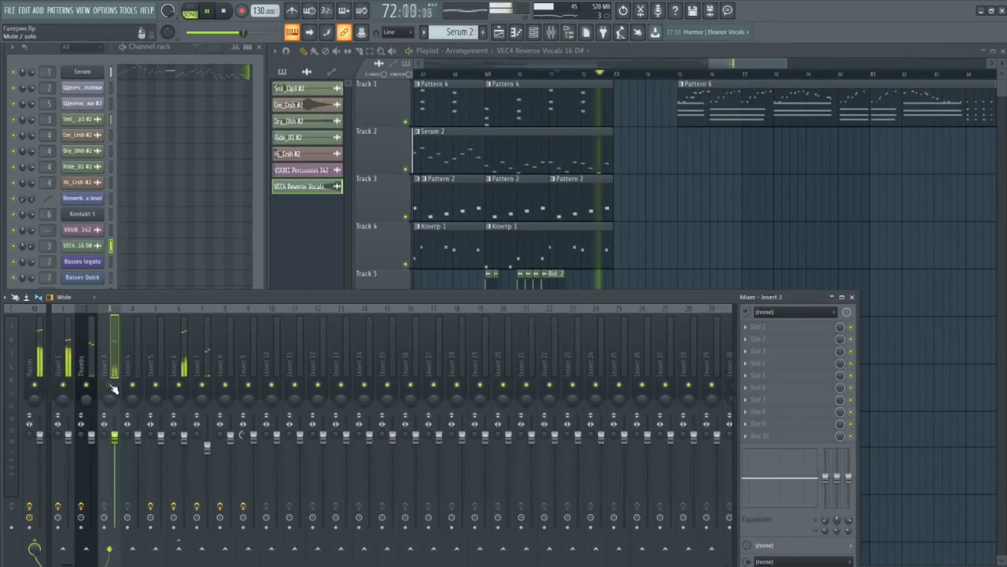
Step: Load TAL-Dub-3 into the first effect slot of Insert 3 and play the reverse vocal ending with it
key("space")
left_click(746, 327)
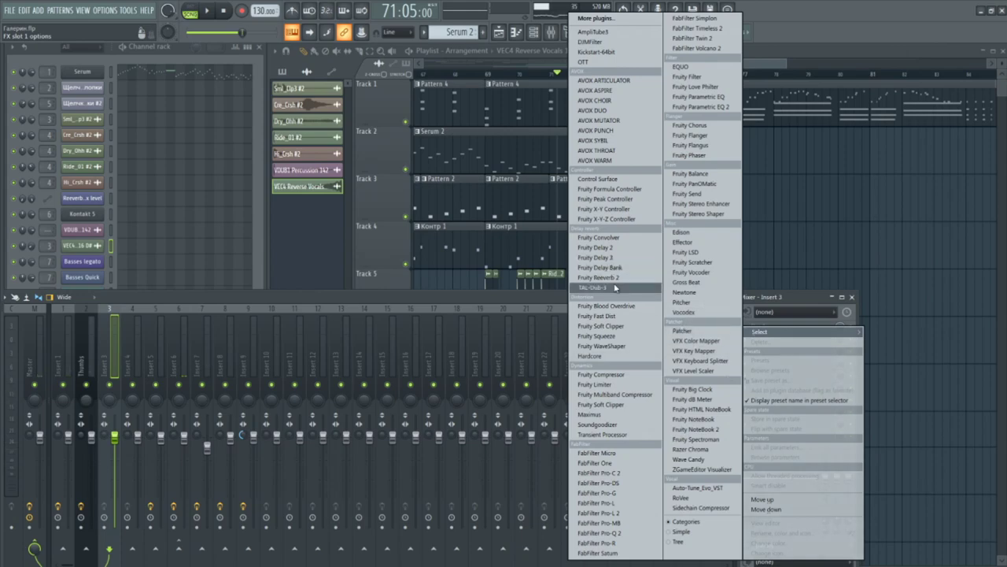
left_click(615, 287)
key("space")
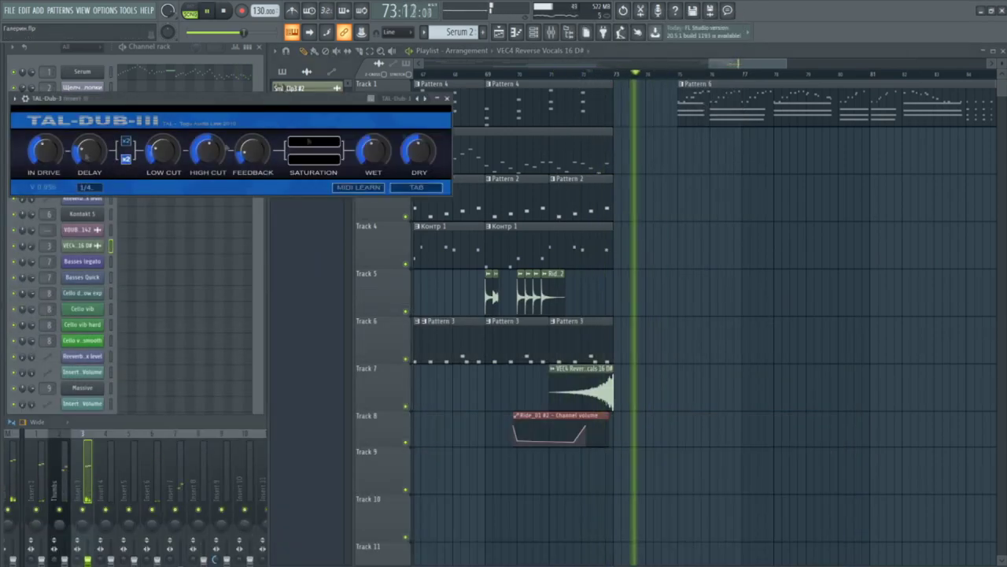